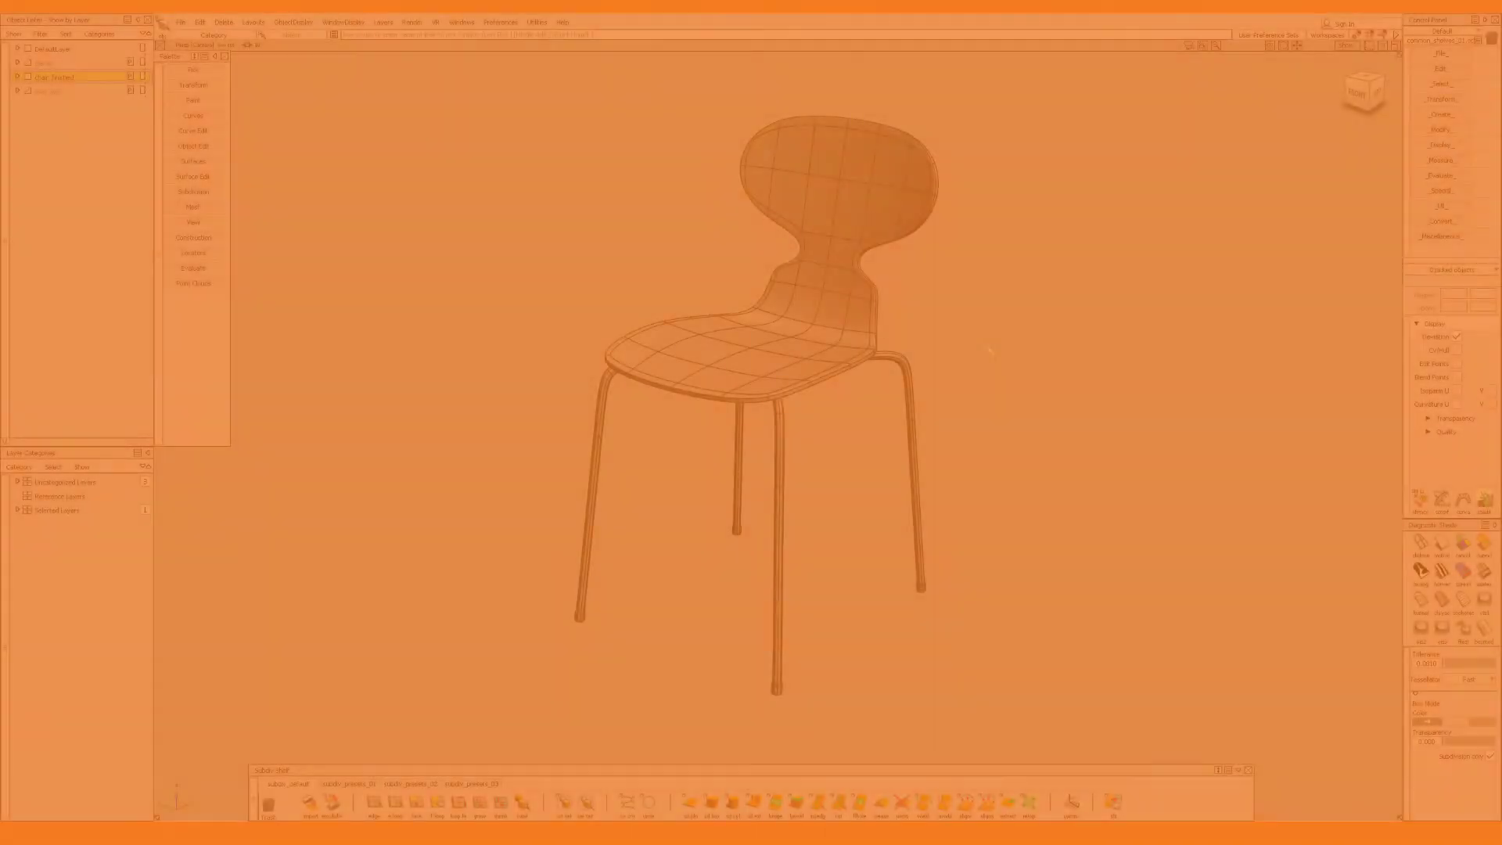
Select the whole chair and activate the Universal Transform manipulator to pick its move and rotation handles
left_click_drag(1080, 162, 504, 520)
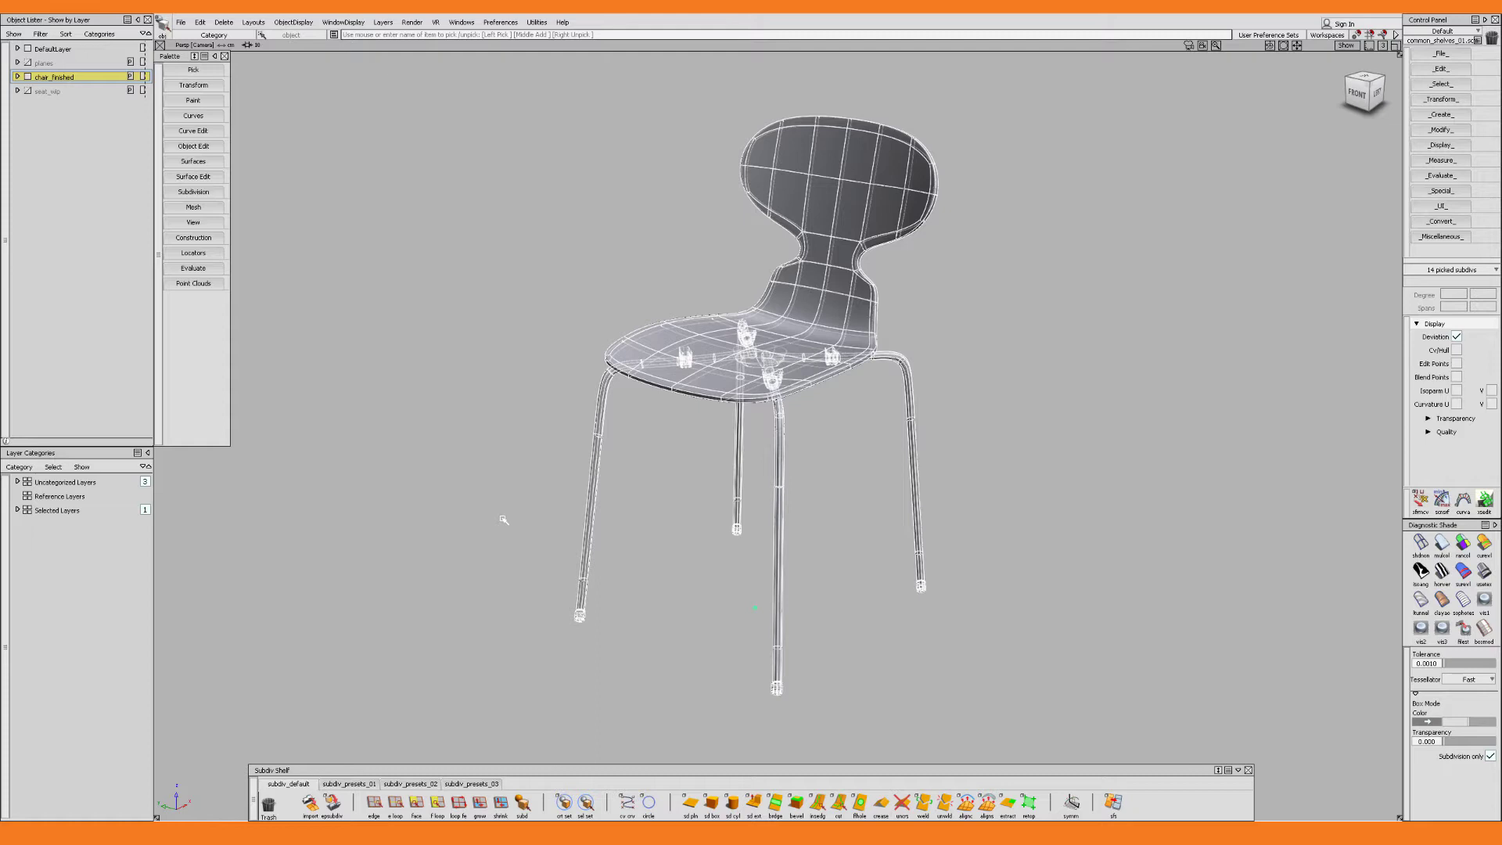
left_click(201, 85)
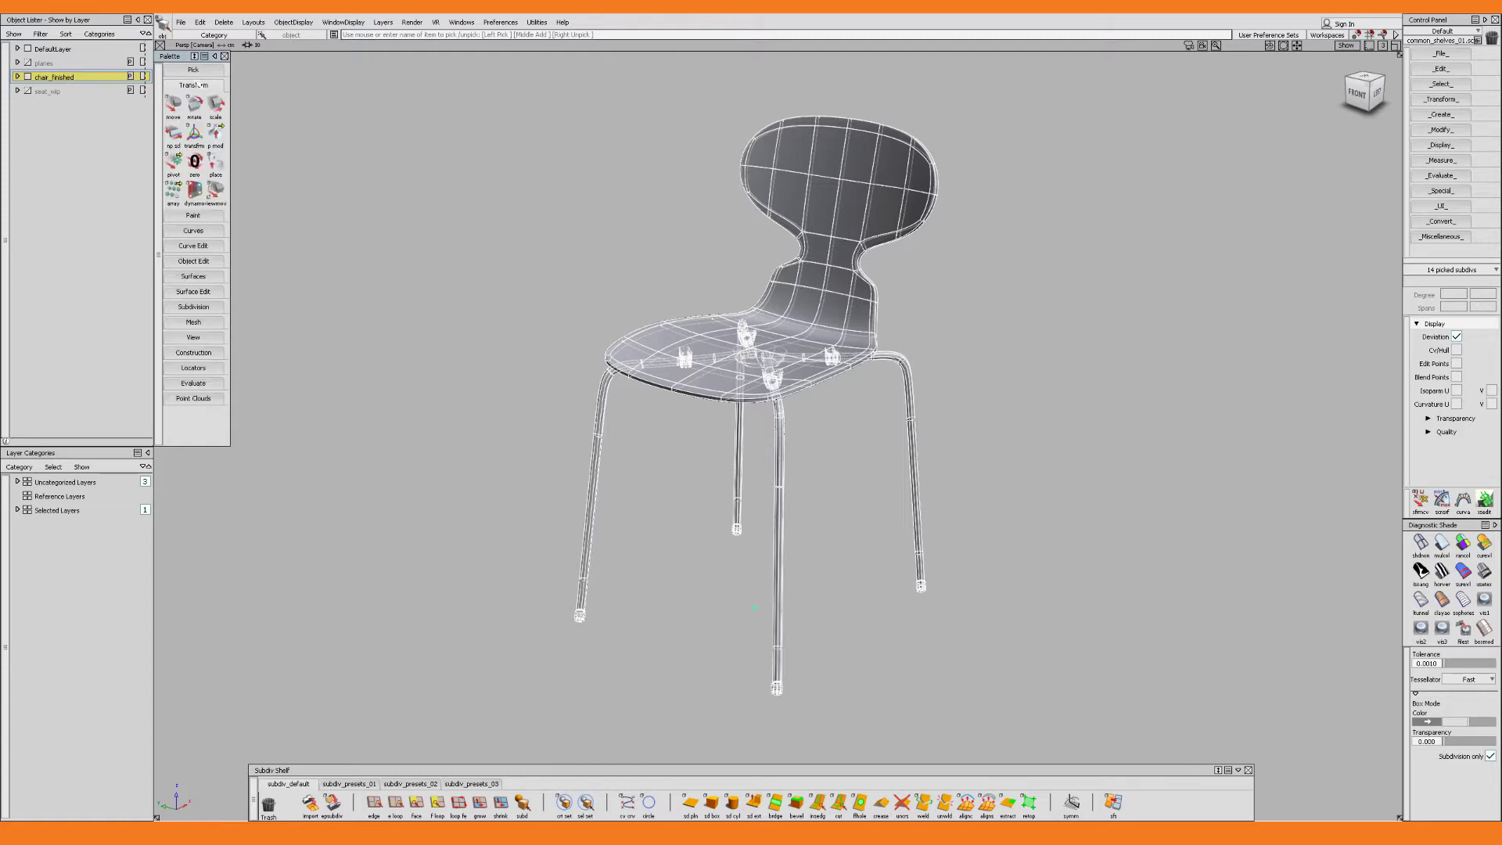
left_click(194, 133)
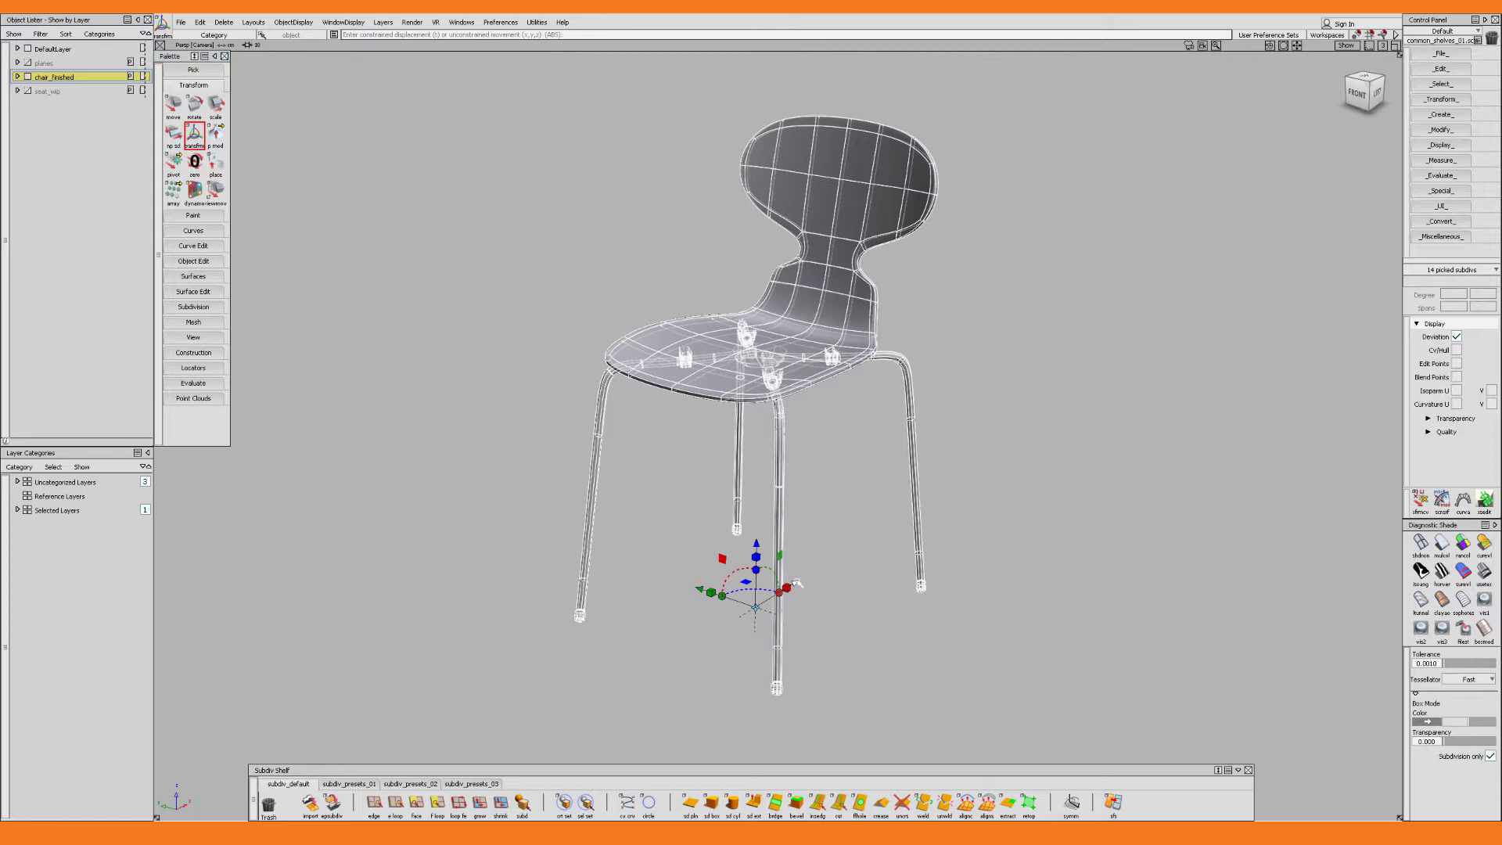
left_click_drag(799, 583, 732, 575)
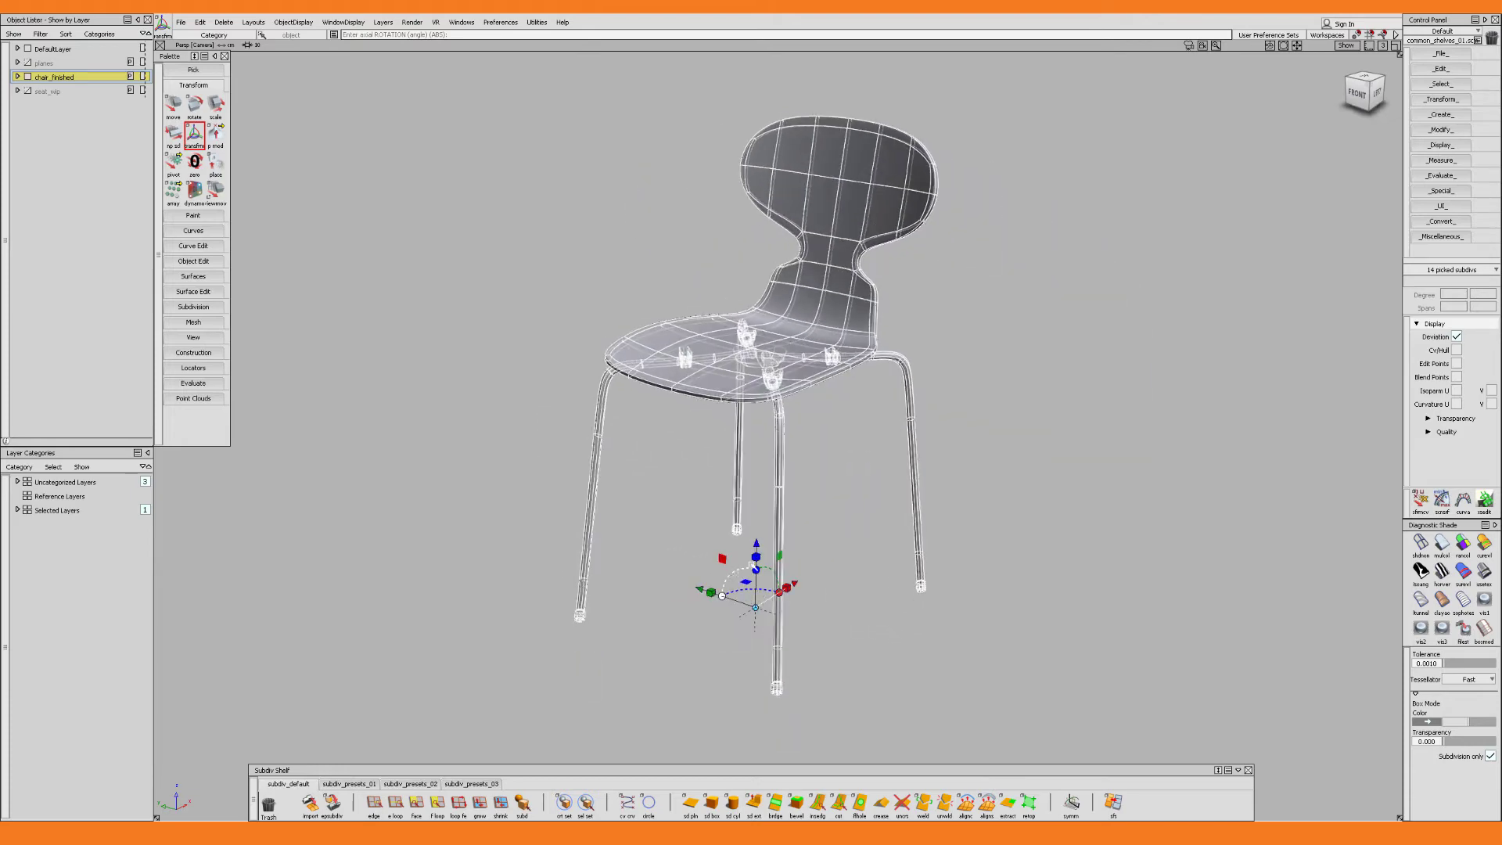
Try scaling the chair proportionally, undo that, and try a non-proportional scale along its height
mouse_move(807, 617)
left_mouse_down()
mouse_move(831, 614)
mouse_move(818, 607)
left_mouse_up()
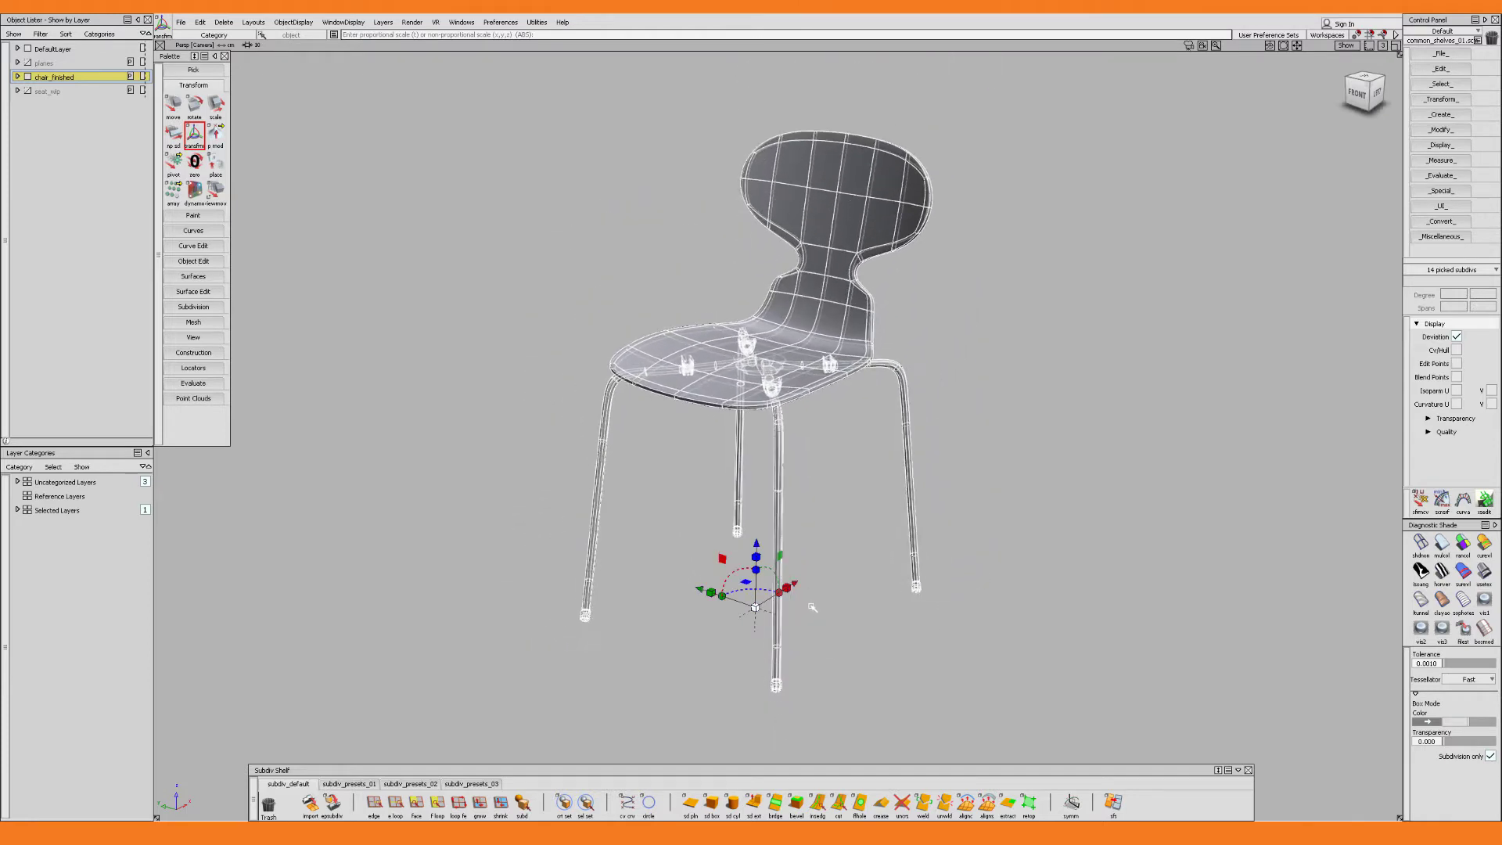
key("ctrl+z")
left_click(758, 558)
mouse_move(823, 553)
left_mouse_down()
mouse_move(827, 578)
mouse_move(819, 540)
mouse_move(828, 559)
left_mouse_up()
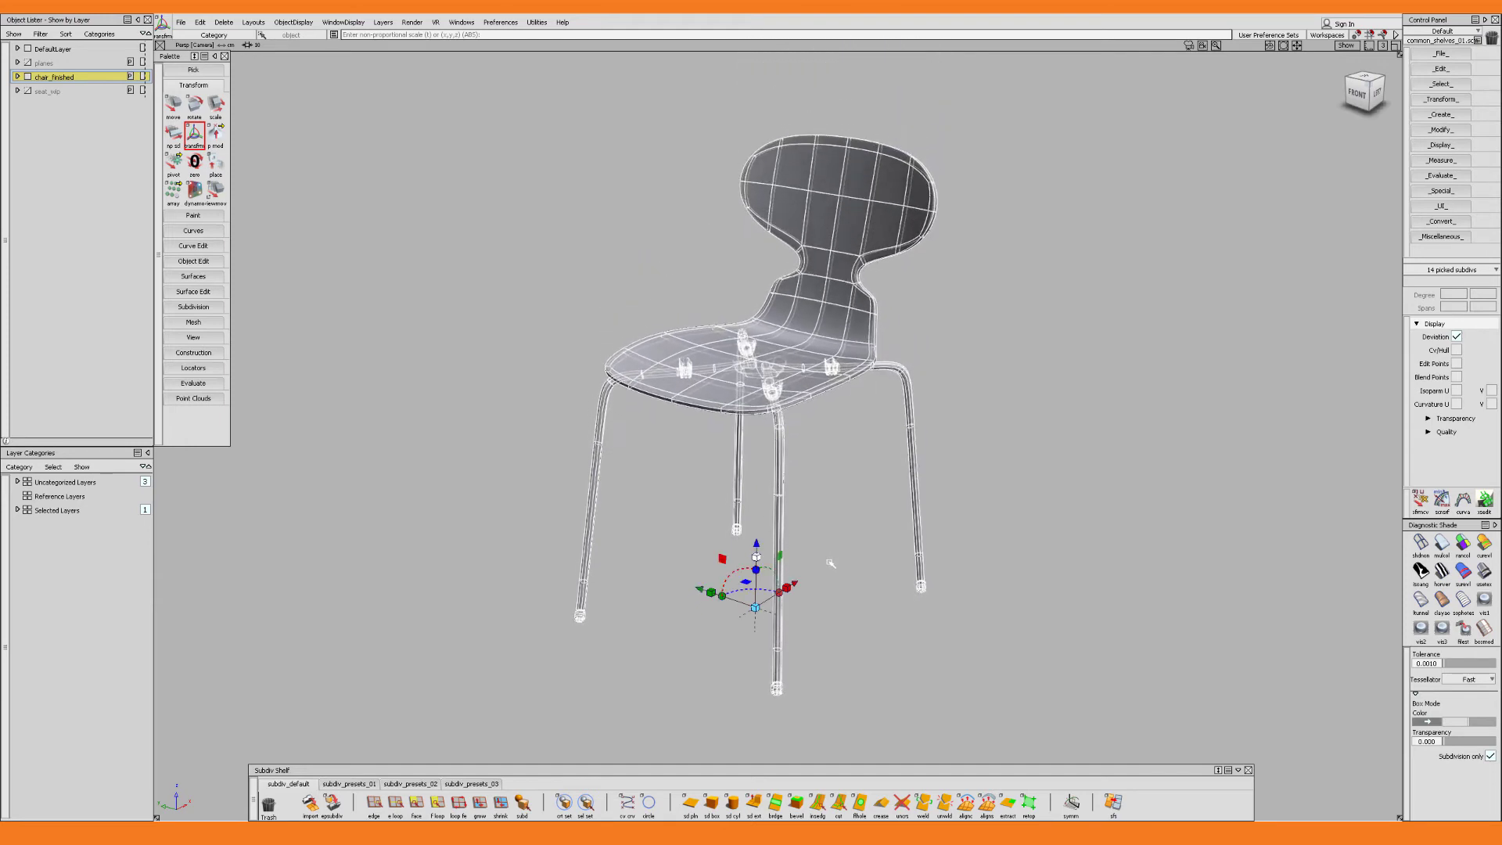
Check which workflow is active in the preferences
left_click(500, 22)
mouse_move(515, 37)
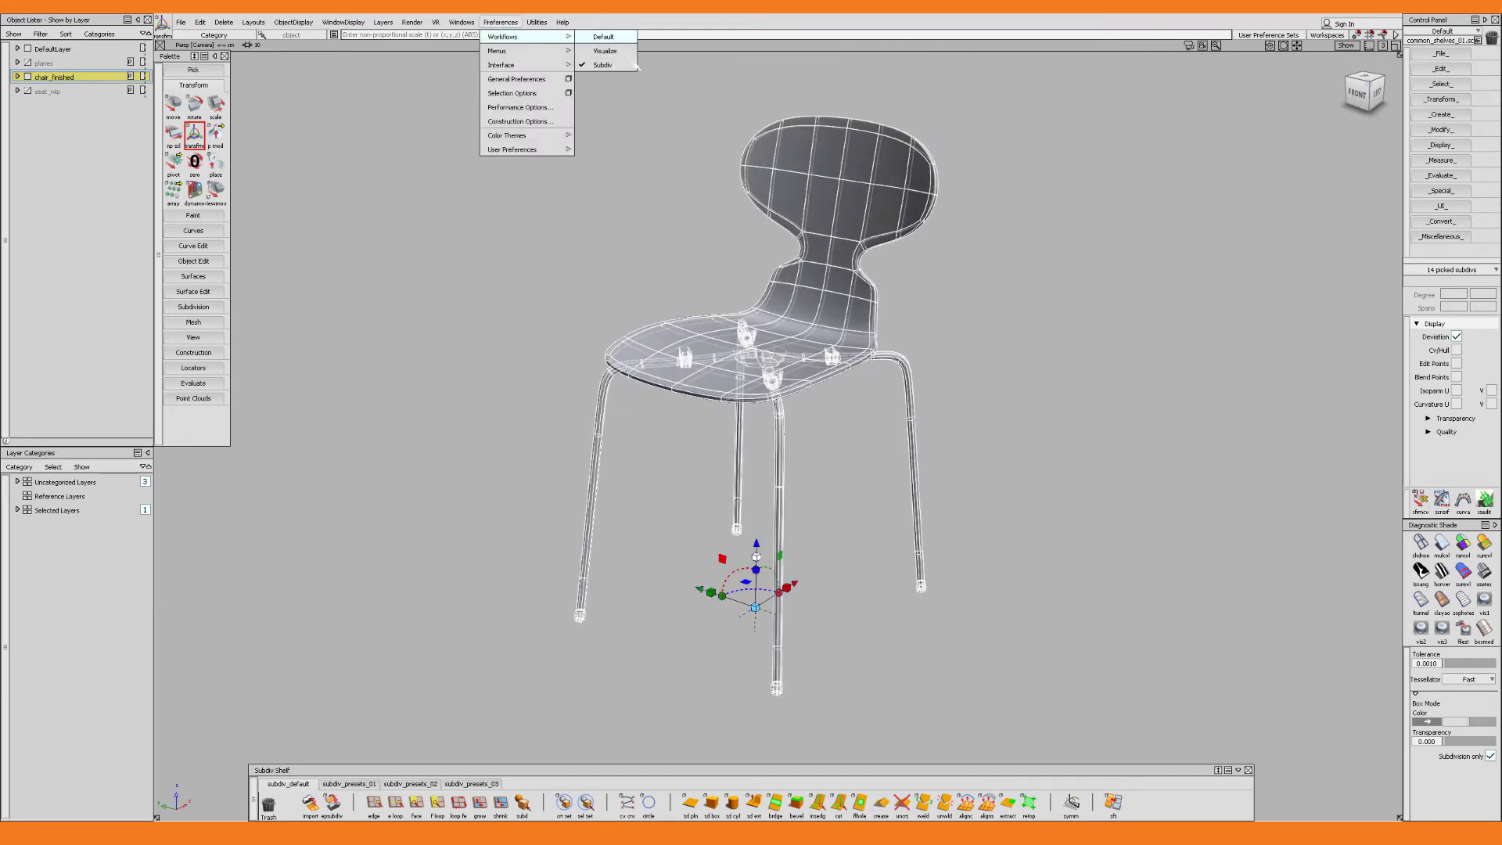
left_click(630, 266)
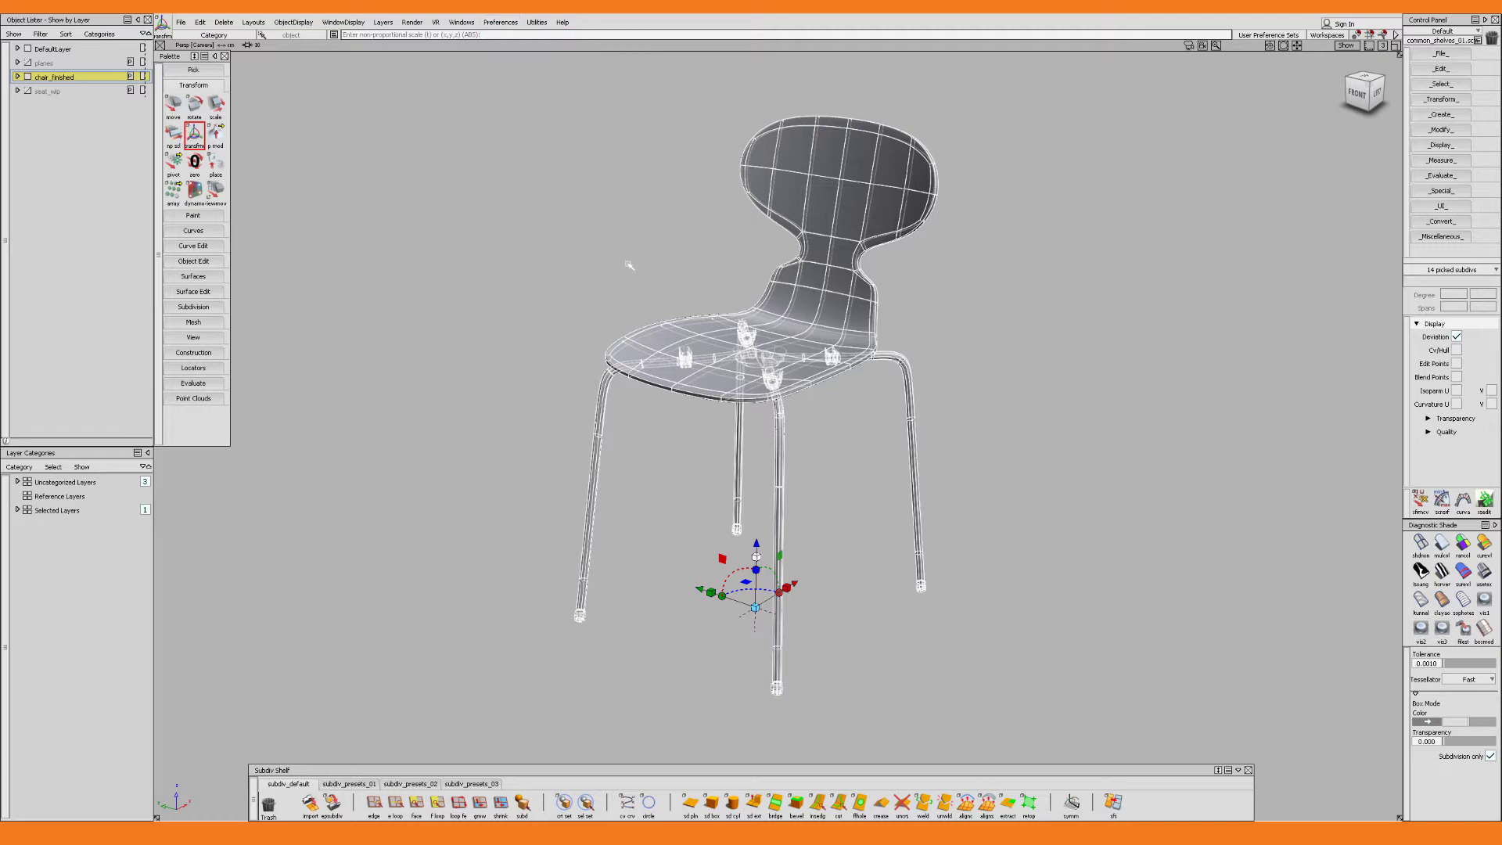
Leave the Universal Transform tool and cycle through the Move, Rotate and Scale tools on the selected chair
key("Escape")
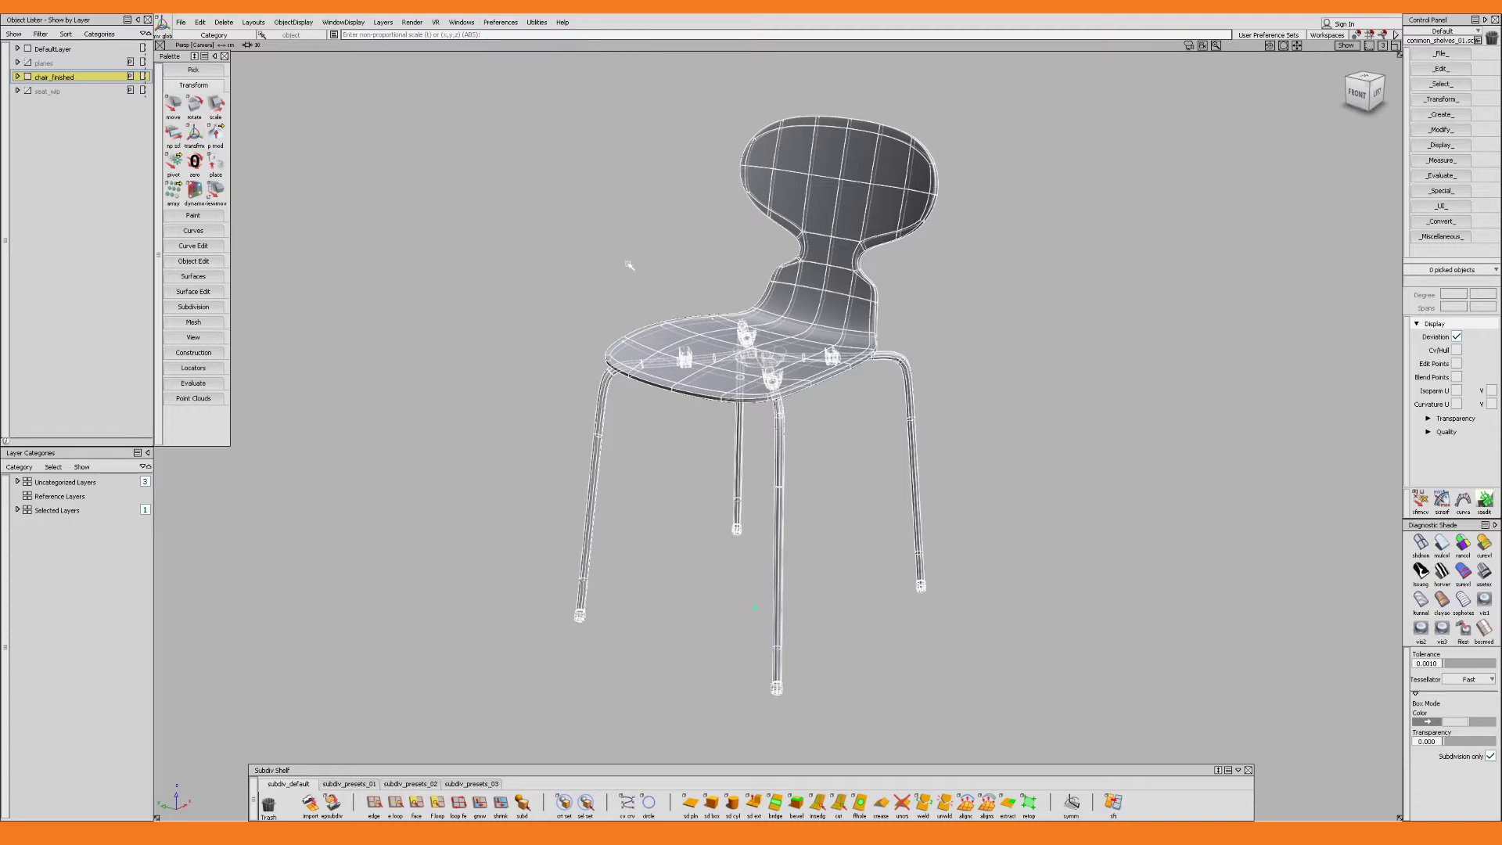
key("w")
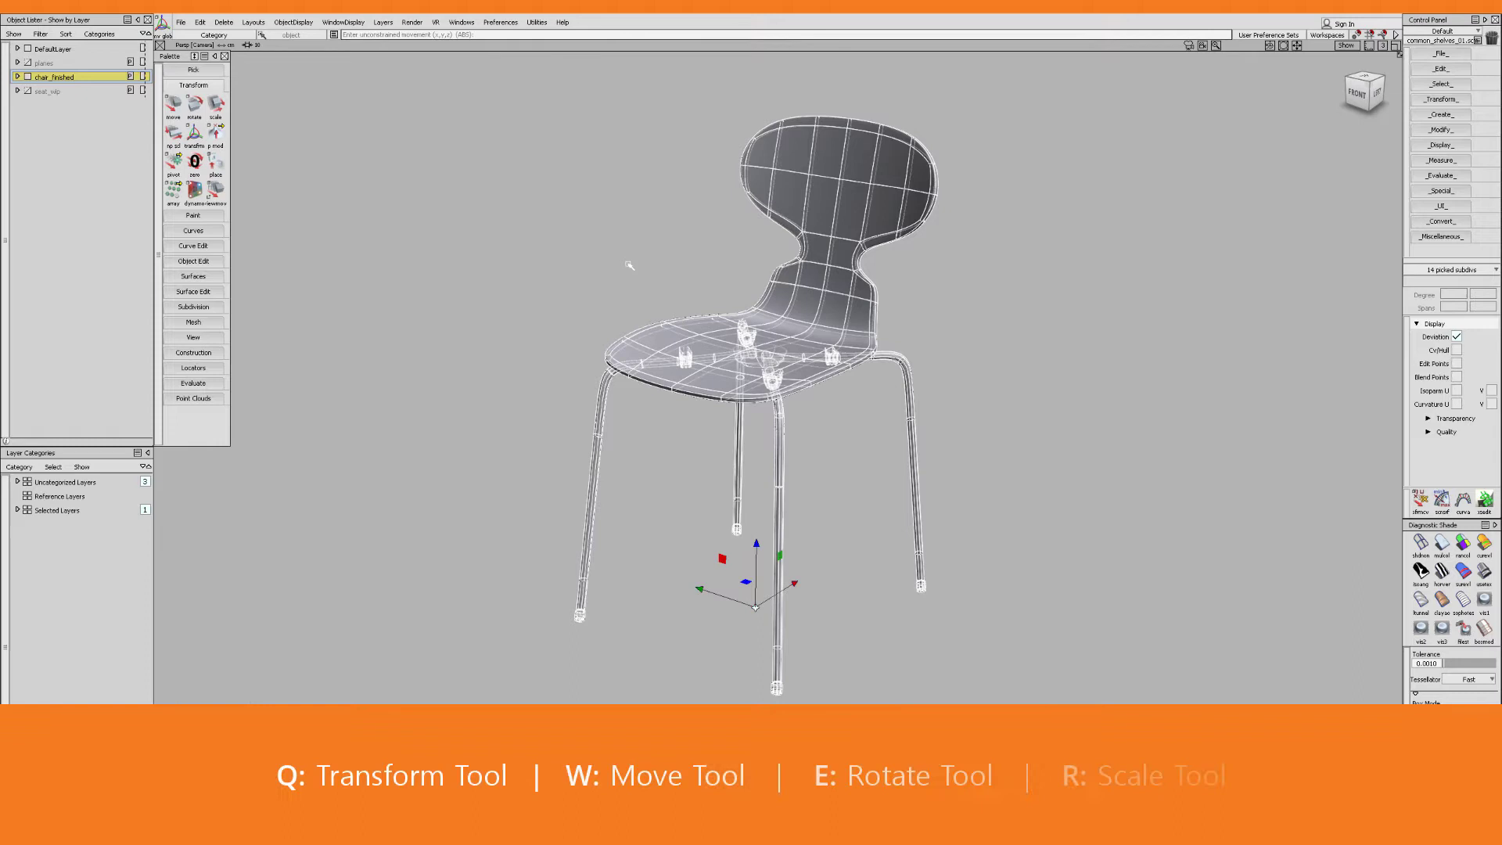
key("e")
key("r")
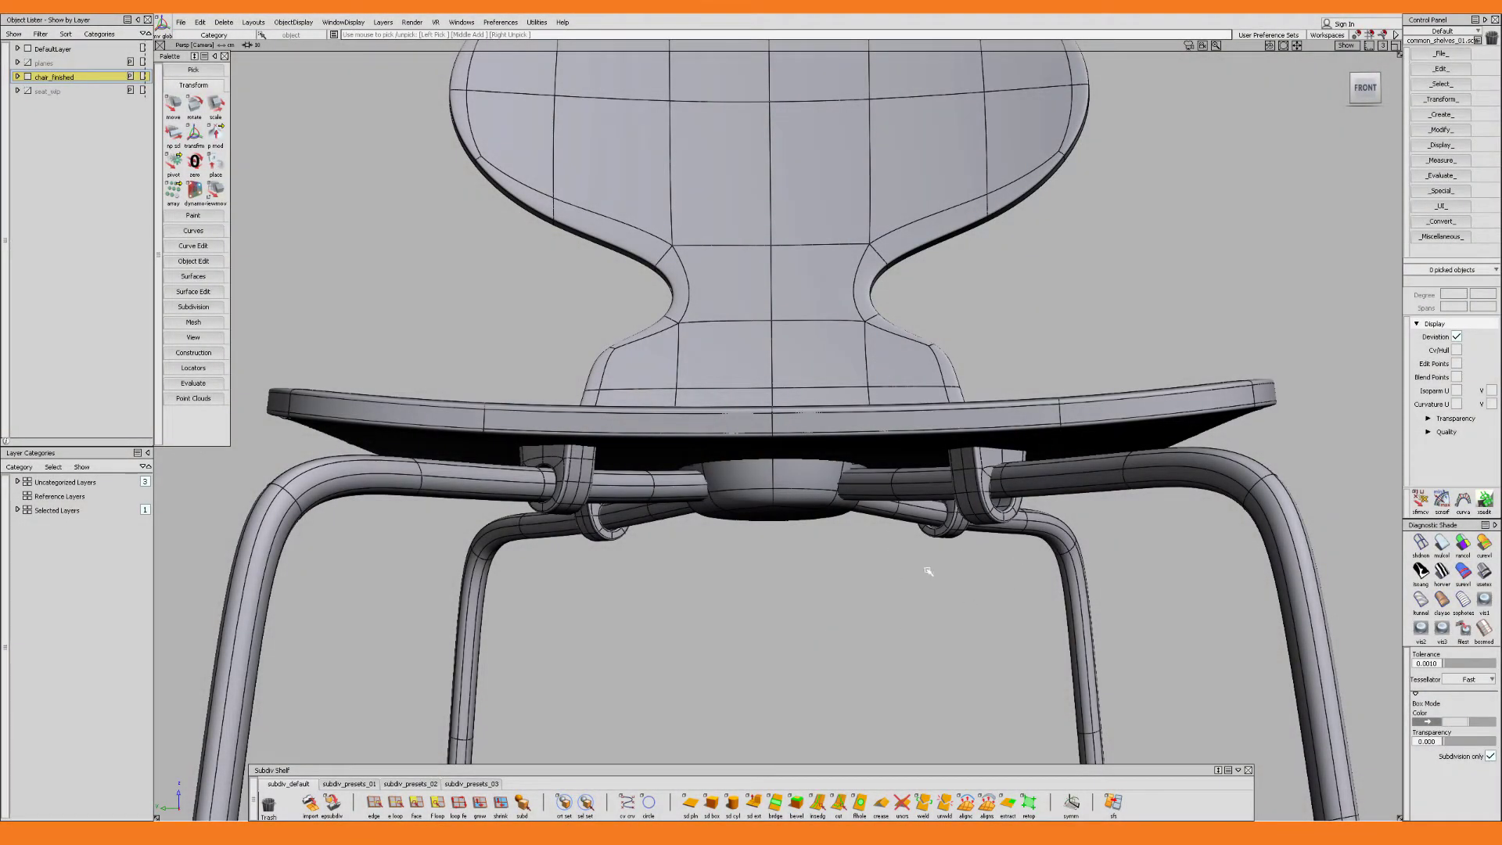
Isolate the two front U-shaped leg clips under the seat and show their control vertices
left_click(968, 484)
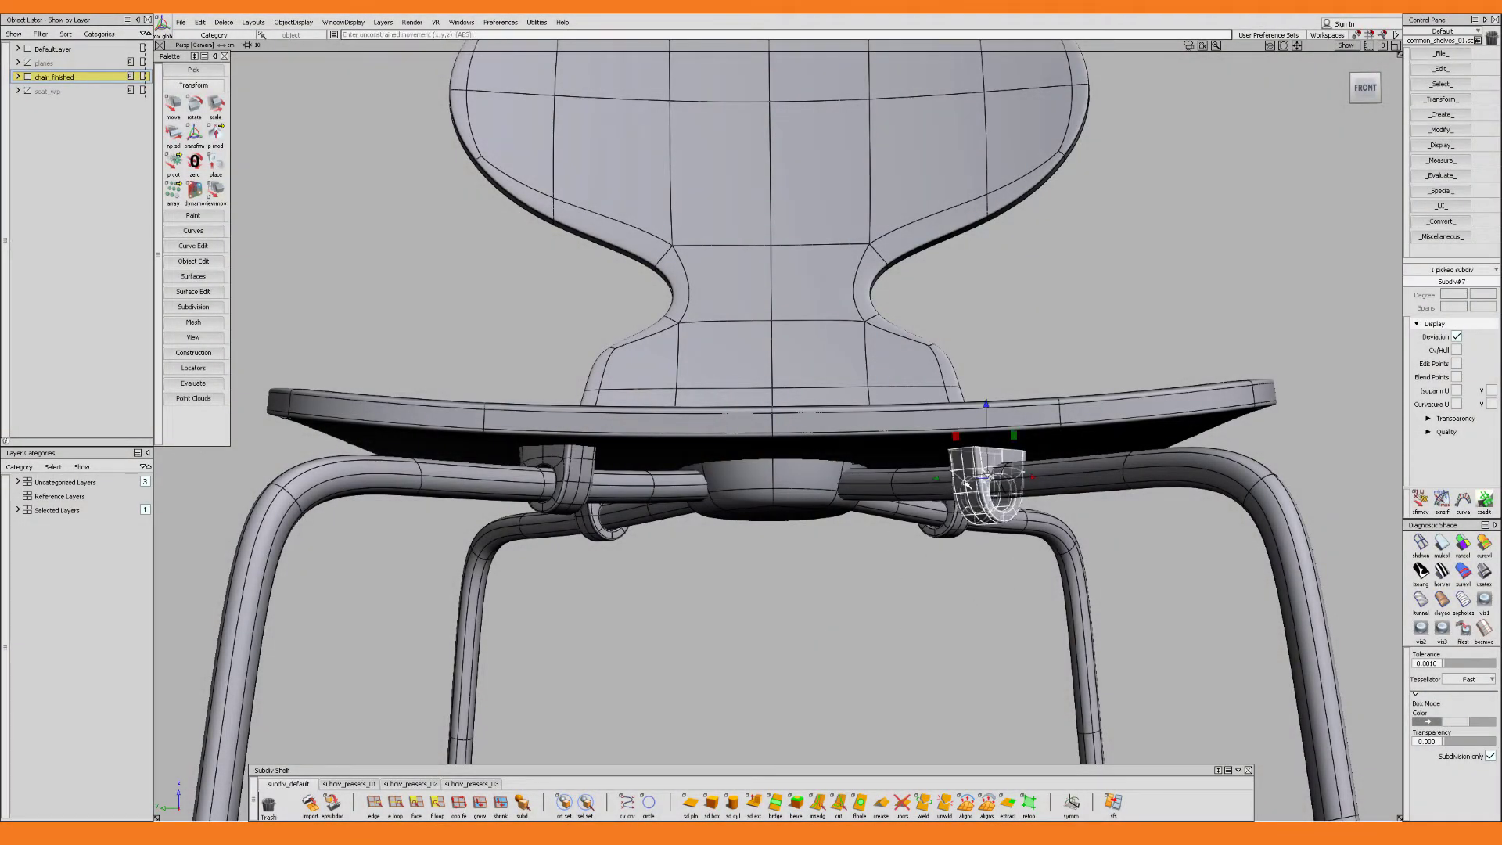
left_click(582, 468, "shift")
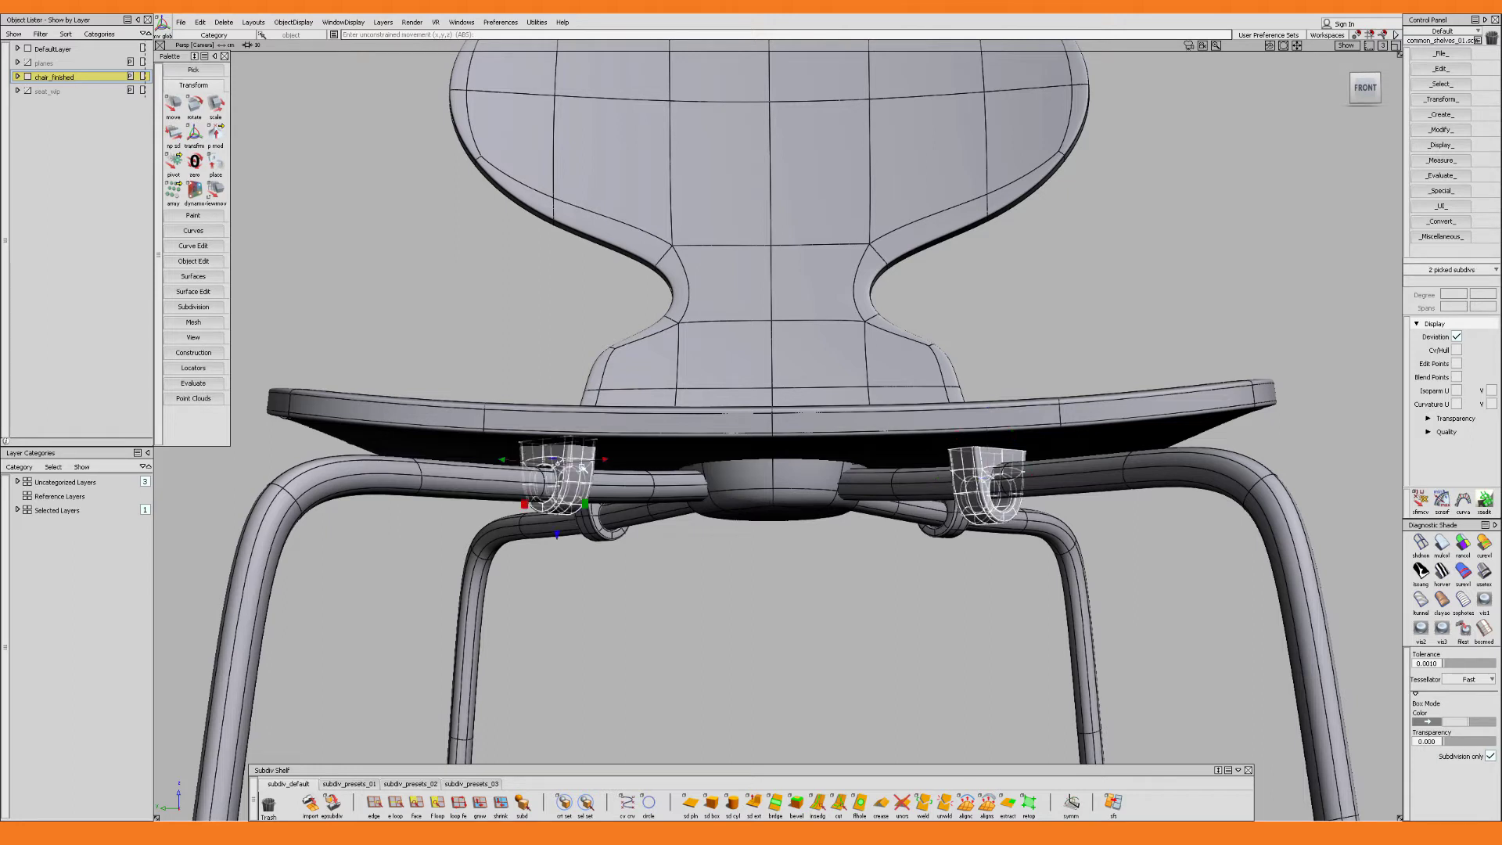
key("alt+h")
left_click(845, 486)
left_click_drag(894, 522, 895, 510, "alt+shift")
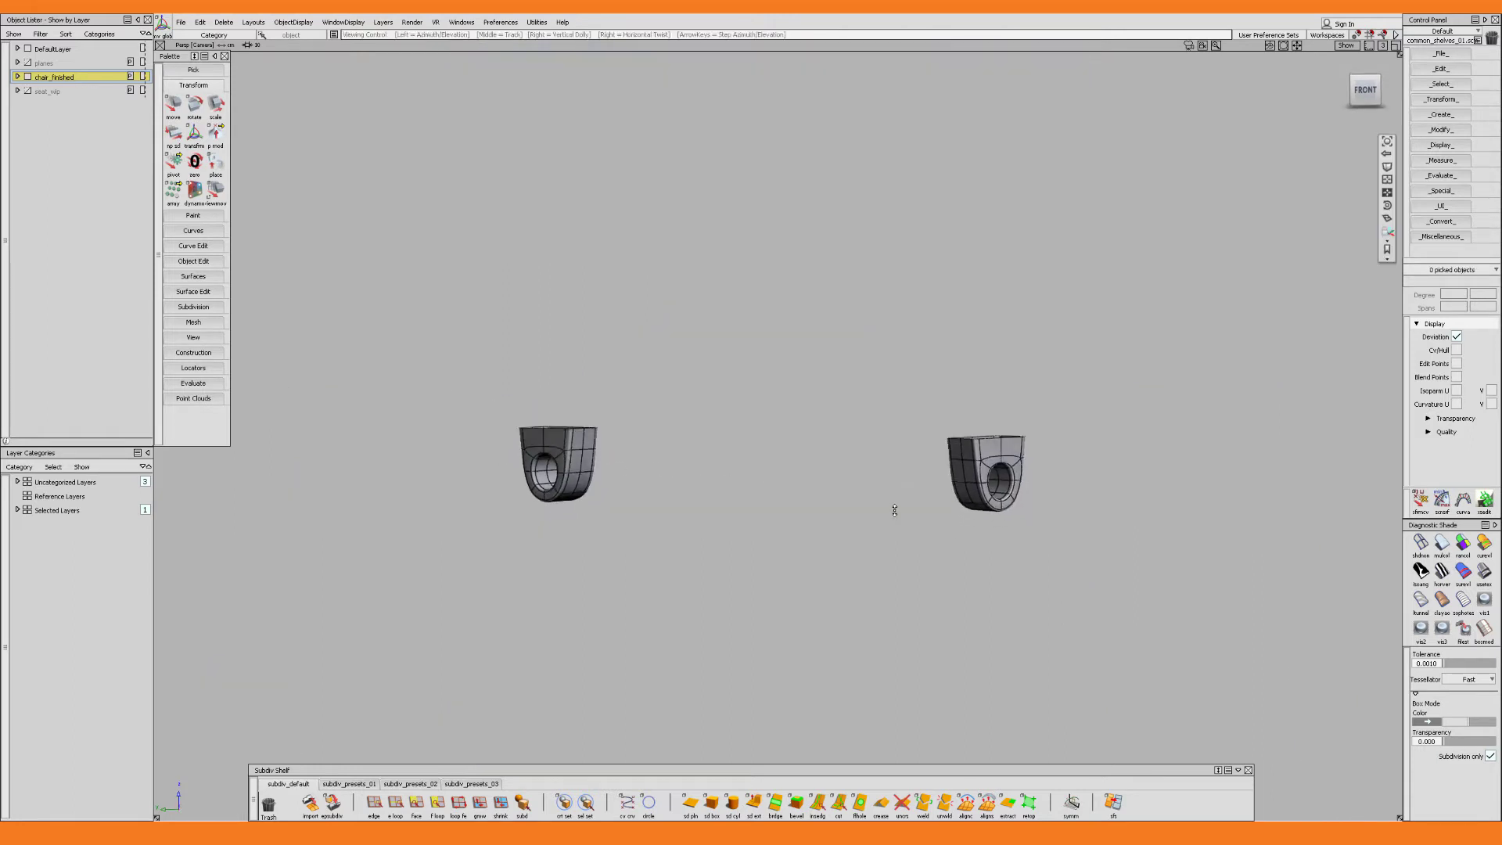
left_click_drag(474, 382, 1039, 498)
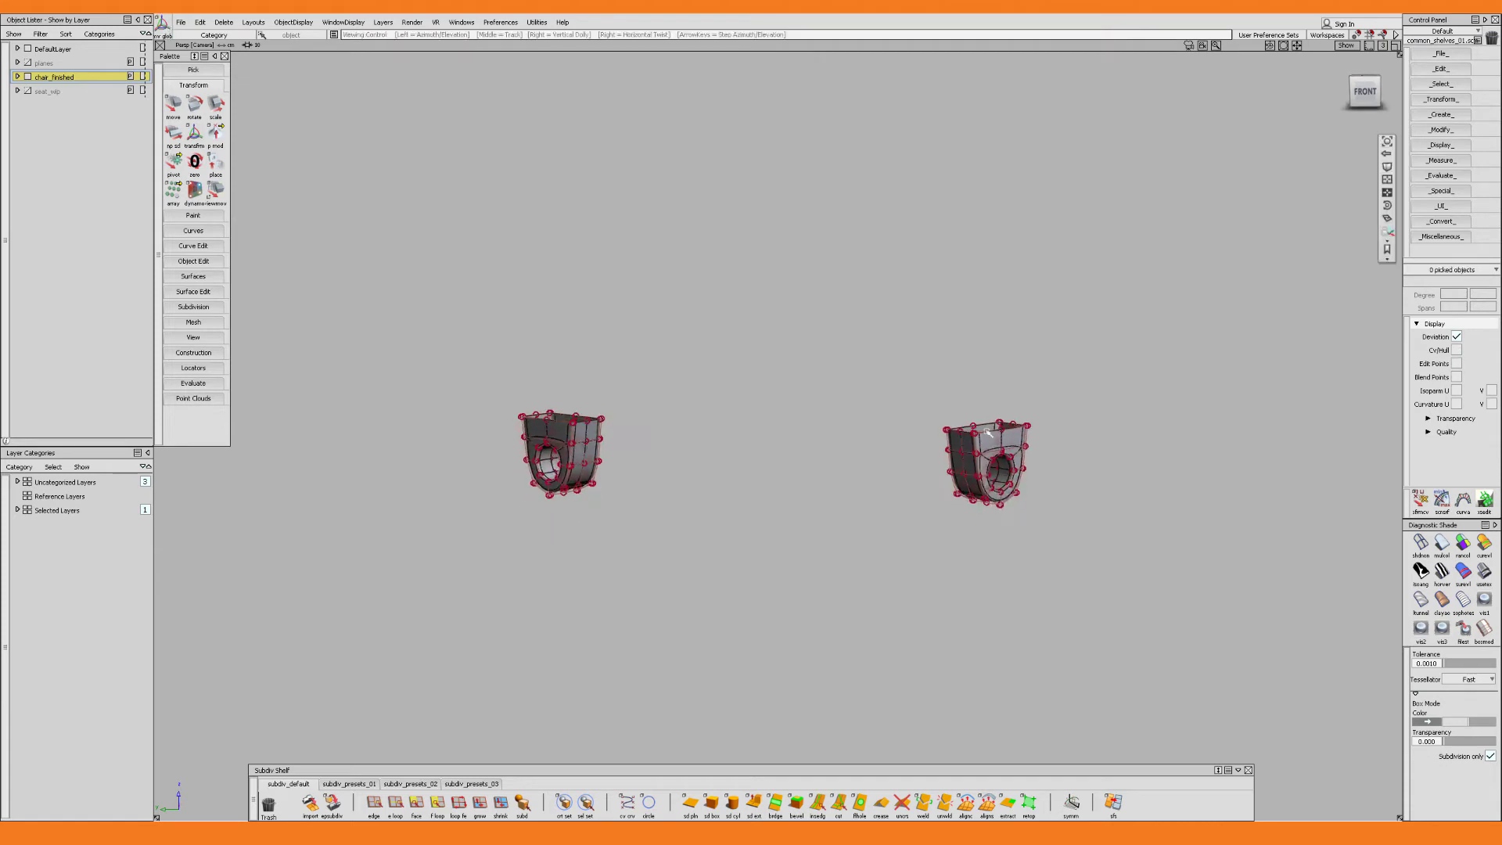
right_click_drag(987, 432, 989, 461, "alt+shift")
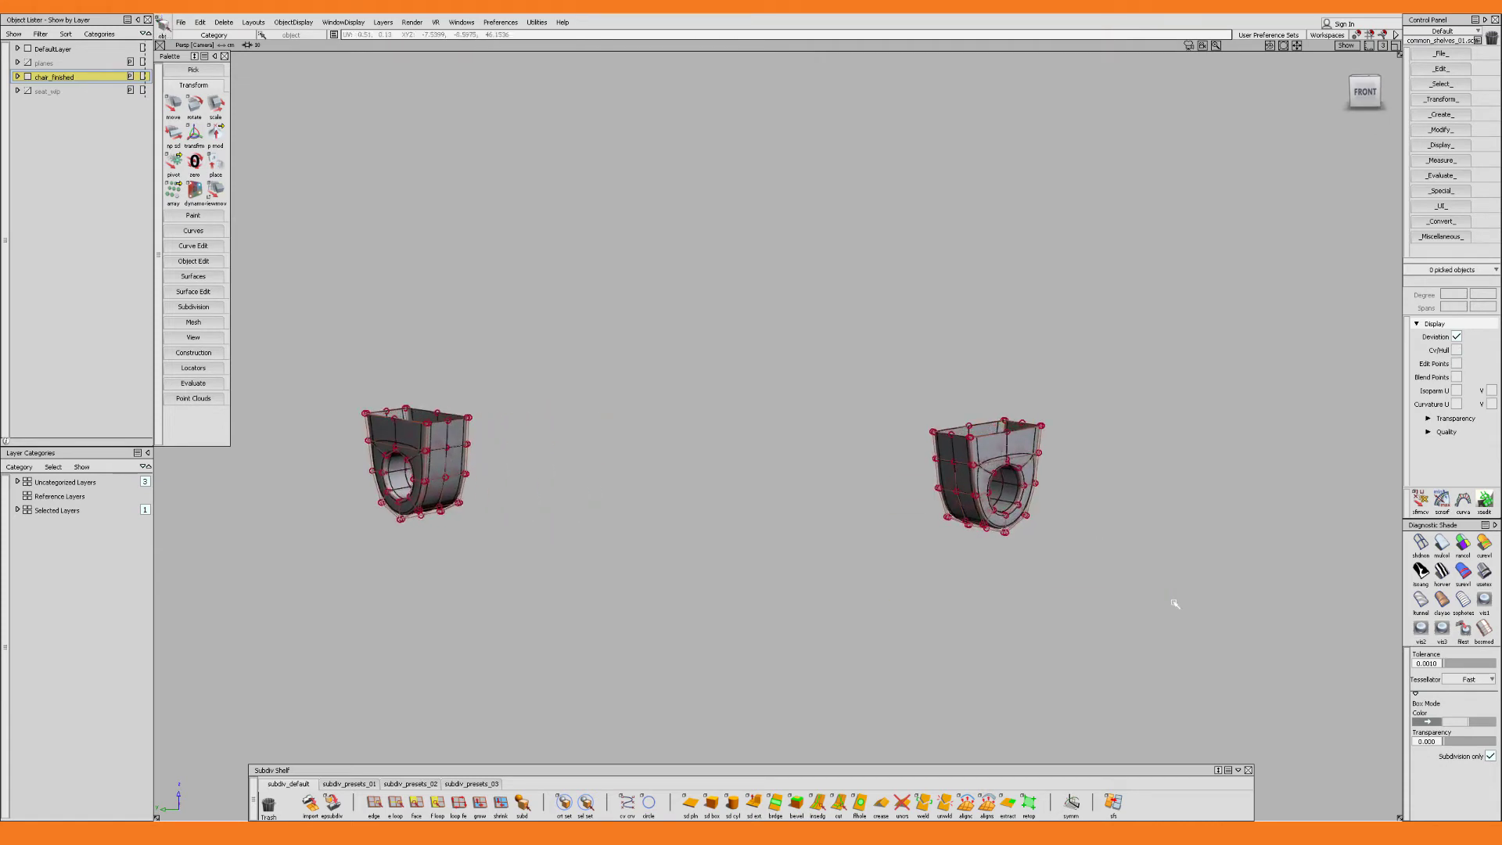
Start Universal Transform in Global mode on the right-hand clip and align its manipulator to the clip's upper edge
double_click(195, 135)
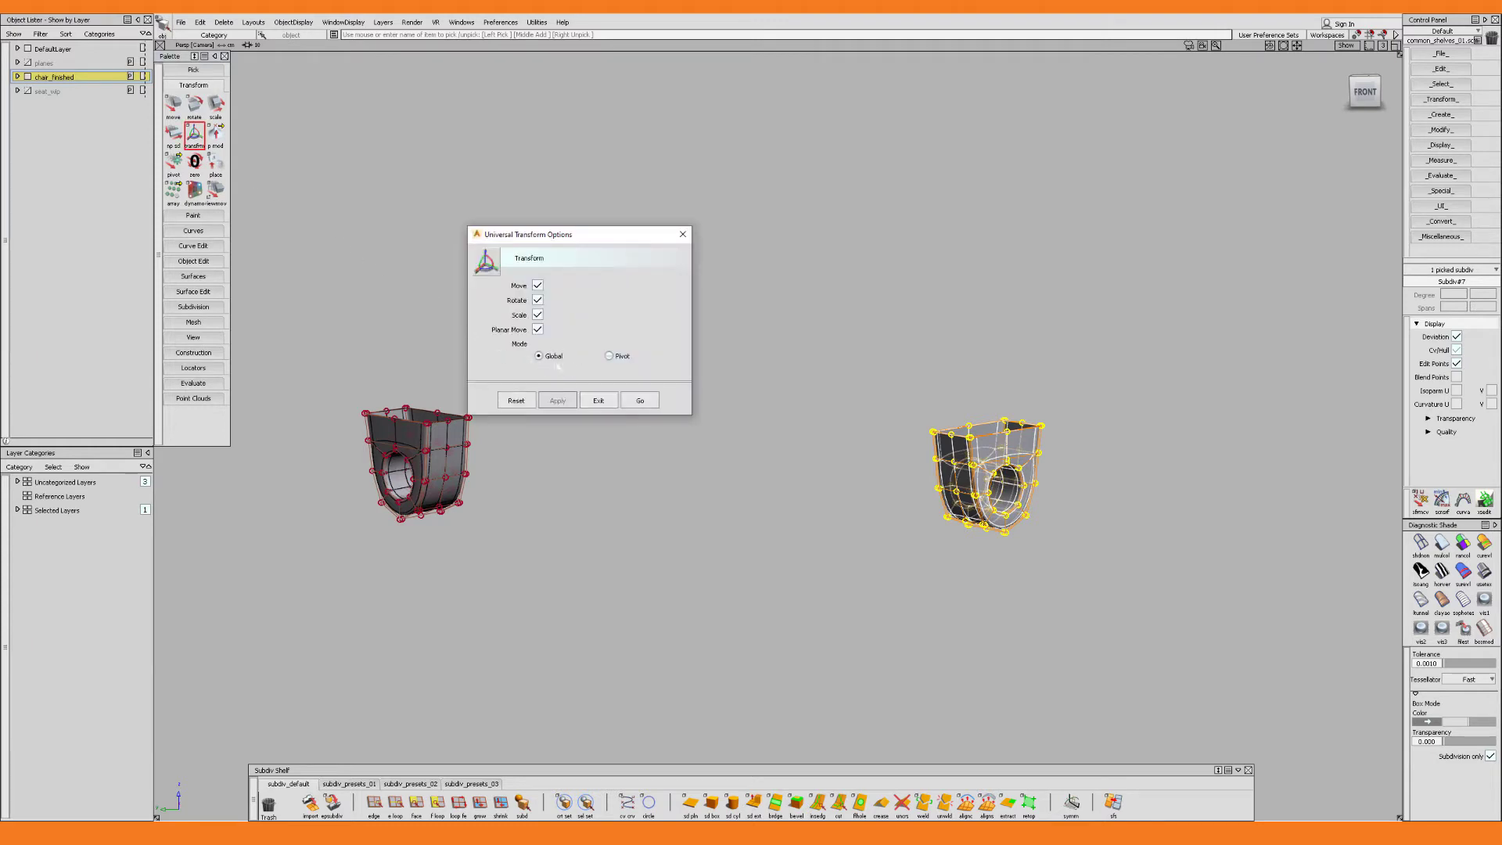
left_click(640, 400)
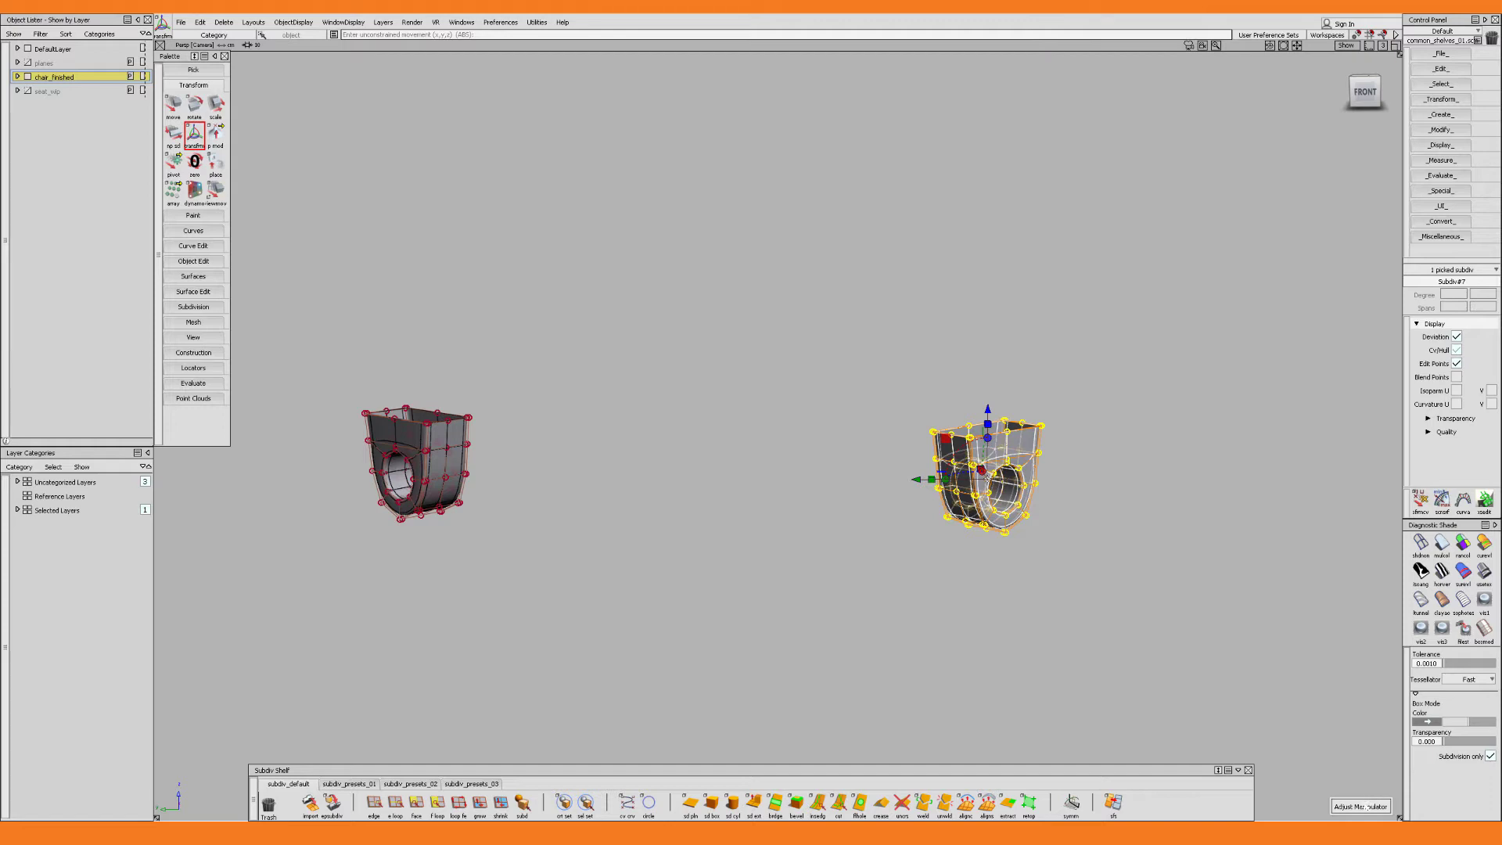
left_click(1368, 807)
left_click_drag(958, 451, 969, 468, "alt+shift")
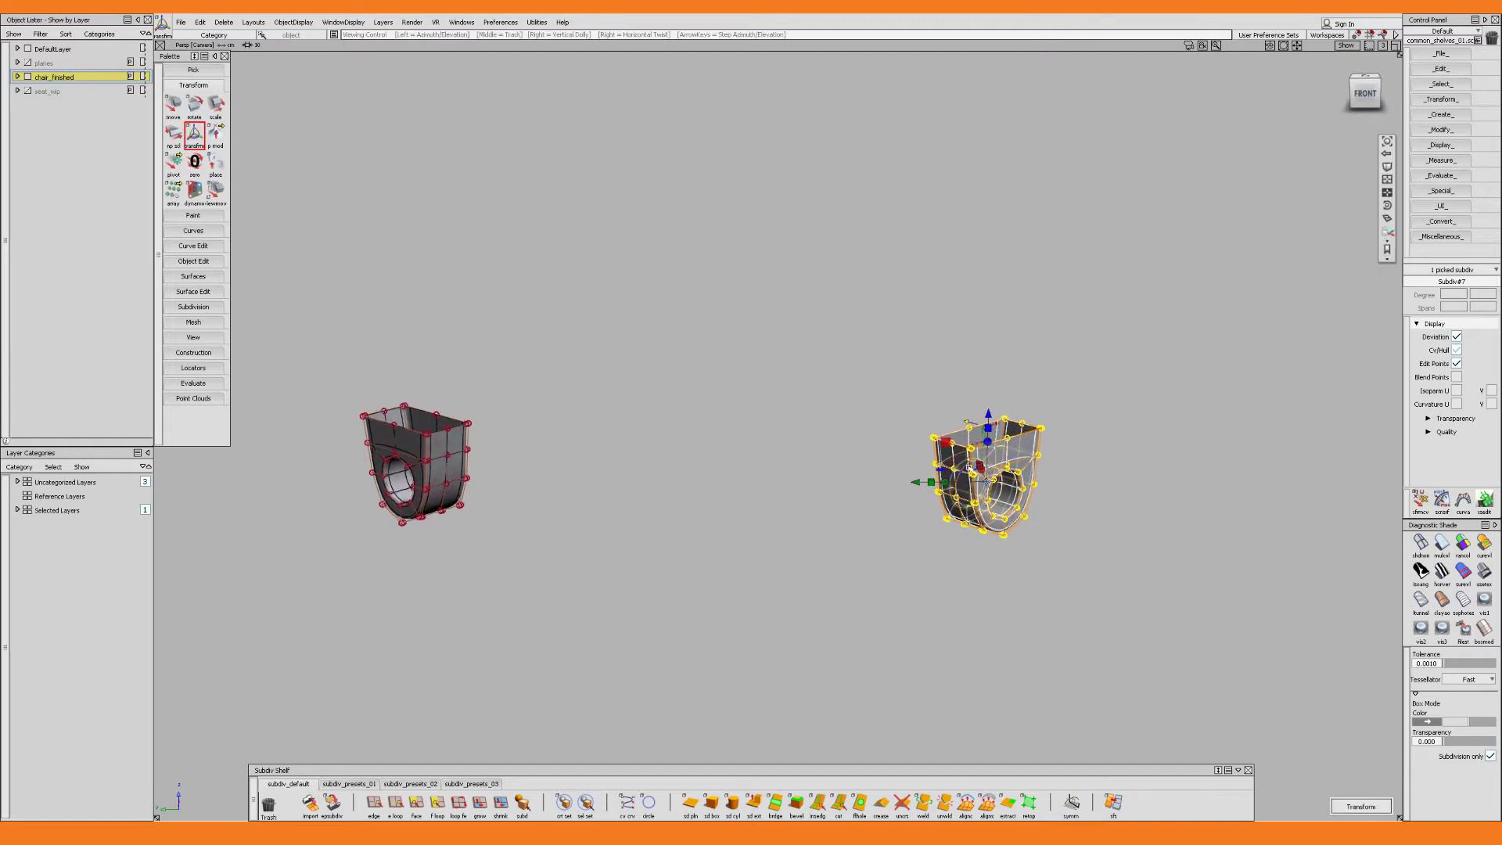
right_click_drag(969, 468, 937, 436, "alt+shift")
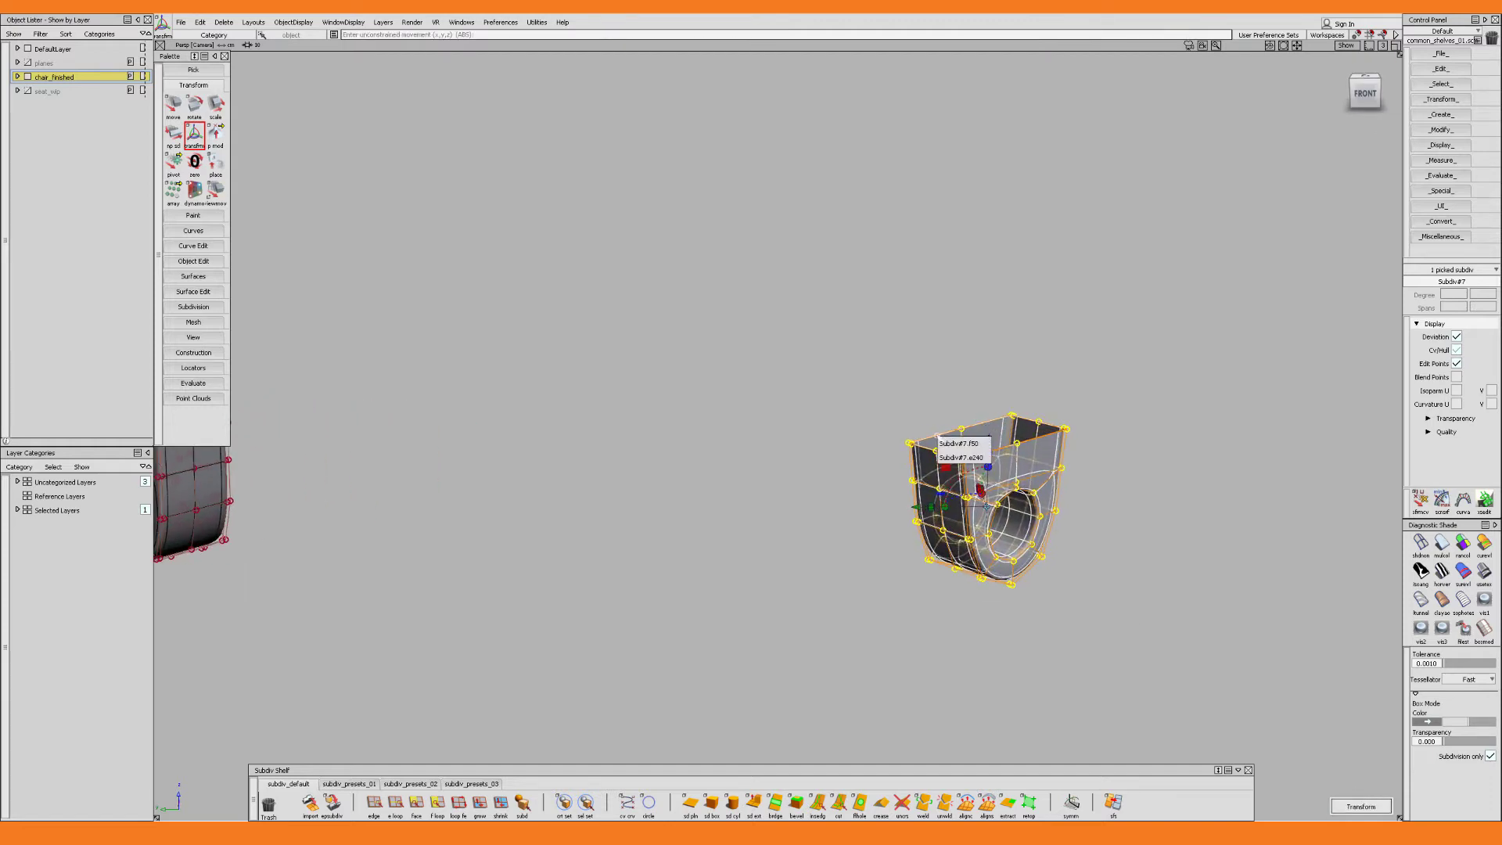
left_click(955, 457)
mouse_move(950, 459)
left_mouse_down("alt+shift")
mouse_move(932, 454)
mouse_move(948, 465)
left_mouse_up("alt+shift")
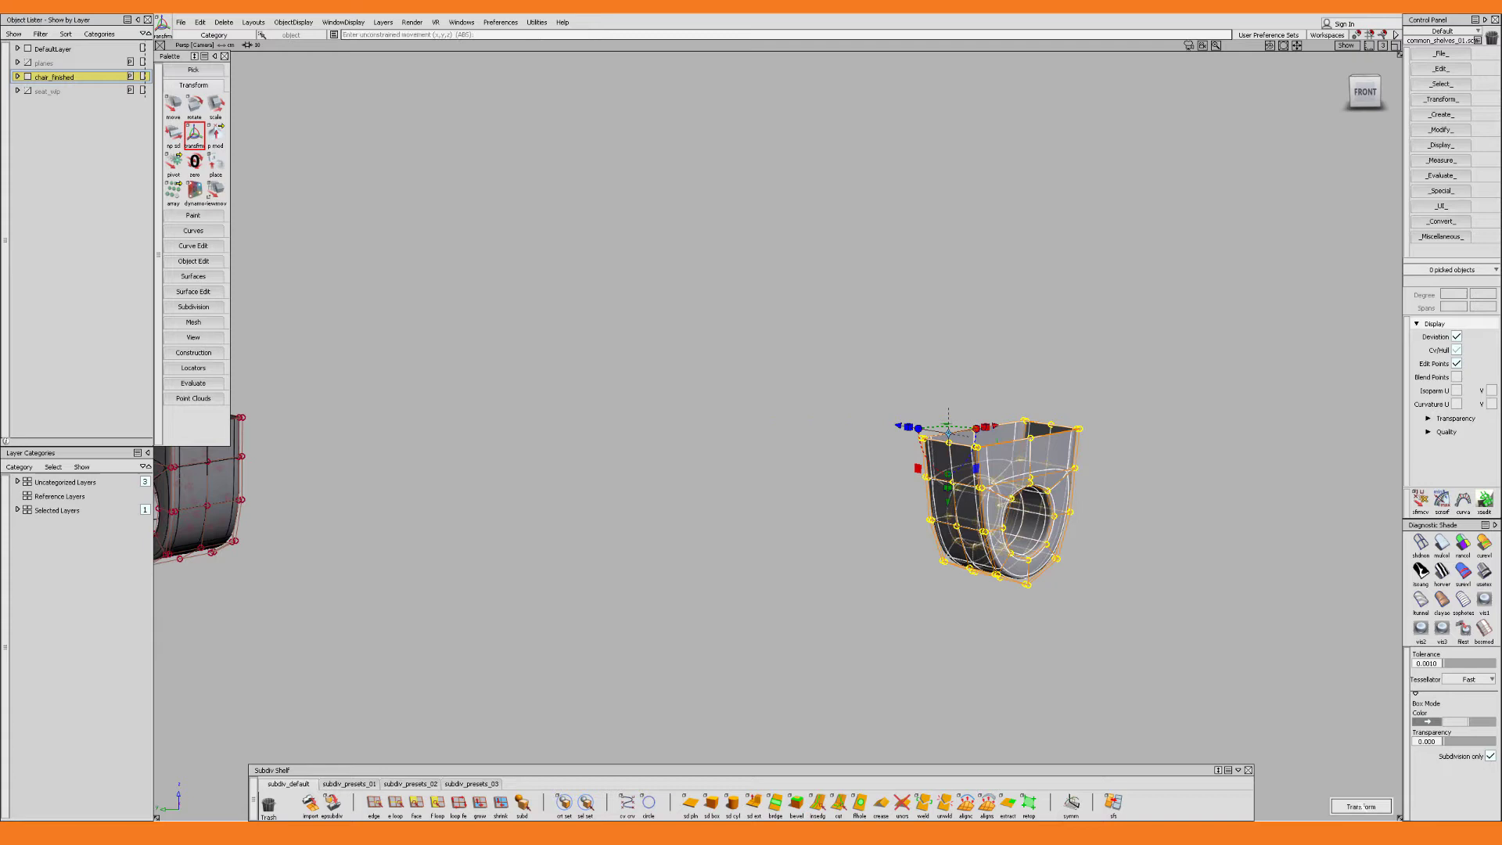
left_click_drag(994, 618, 1062, 590, "alt+shift")
middle_click_drag(1062, 590, 1172, 579, "alt+shift")
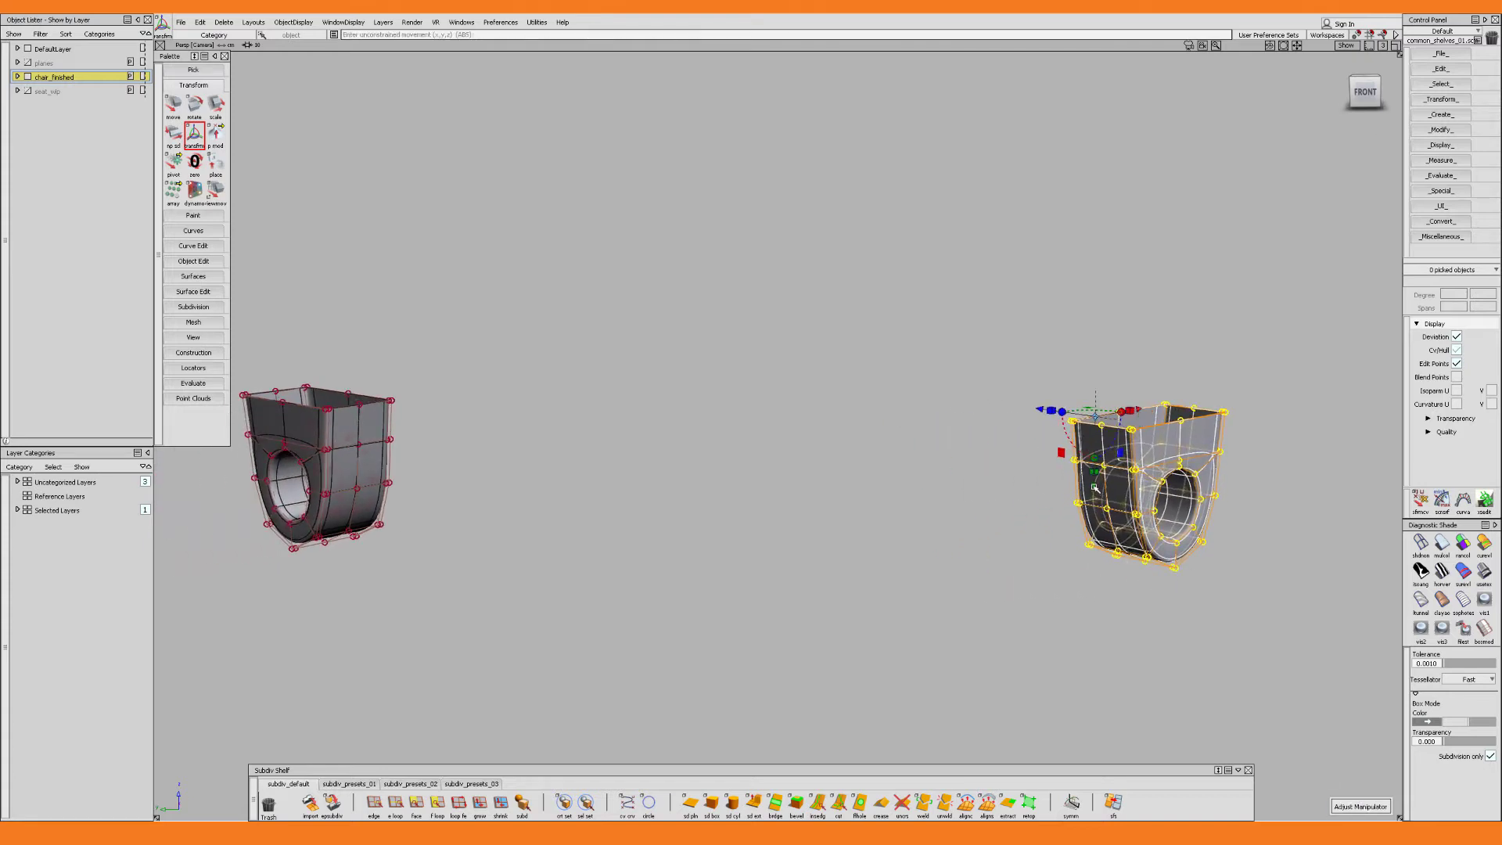
Add the front right leg tube to the isolated view of the two clips
left_click_drag(1096, 488, 396, 402, "ctrl")
left_click(405, 402)
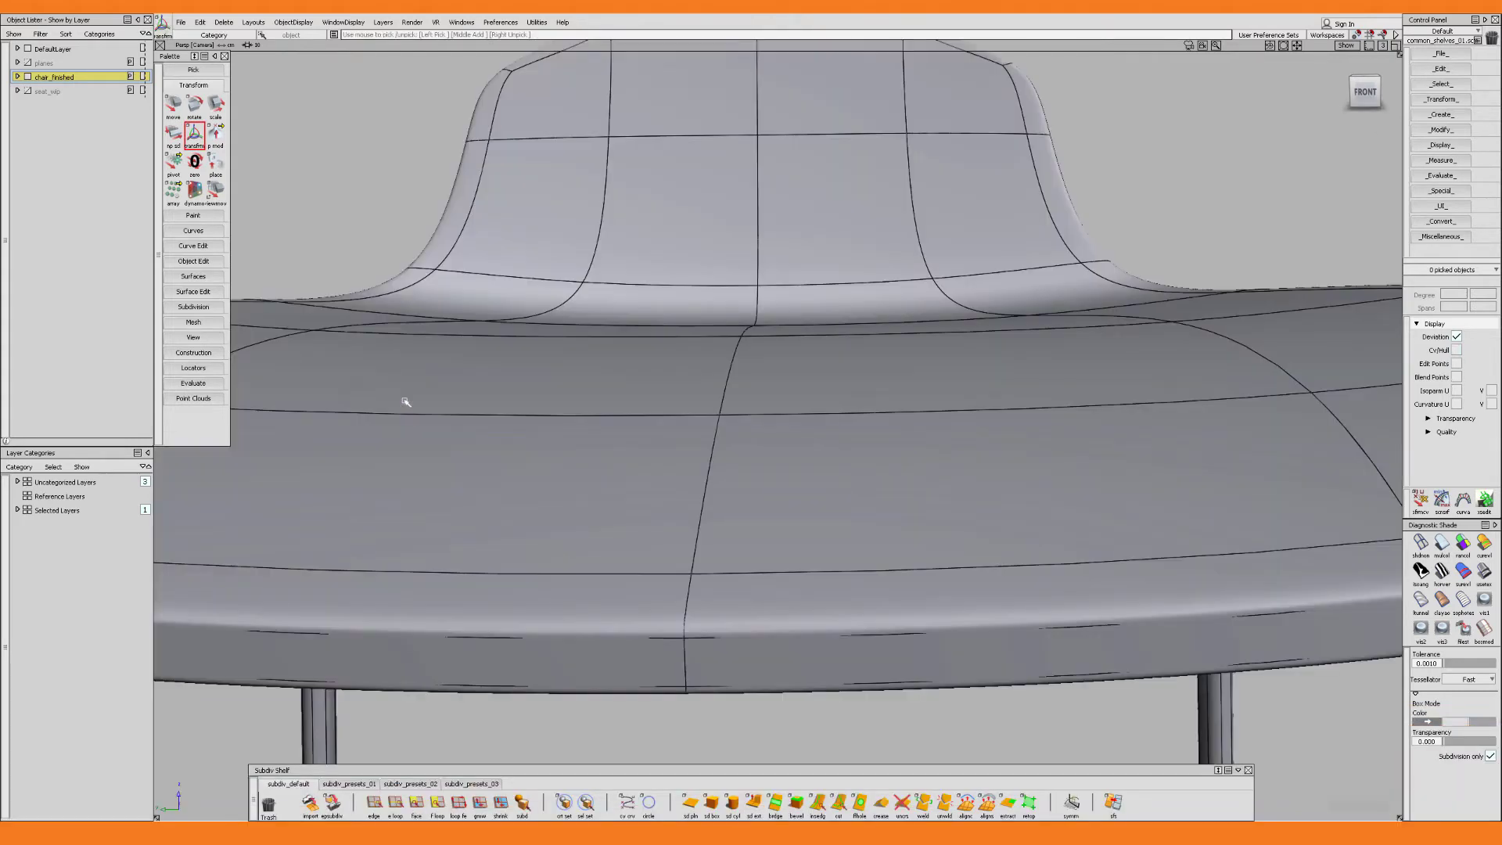
left_click_drag(476, 429, 837, 397, "alt+shift")
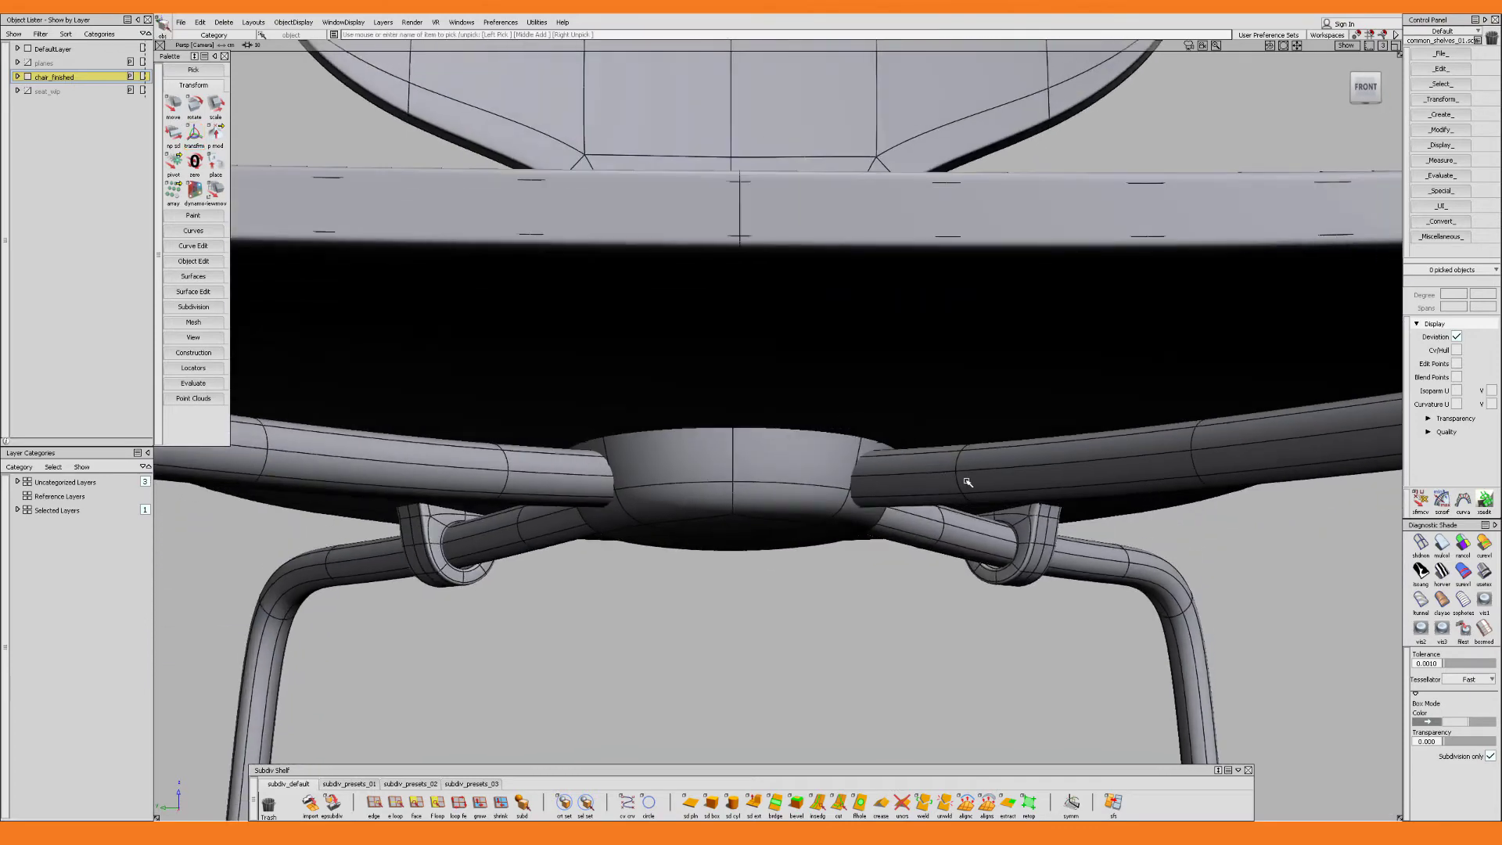
left_click(965, 482)
key("Delete")
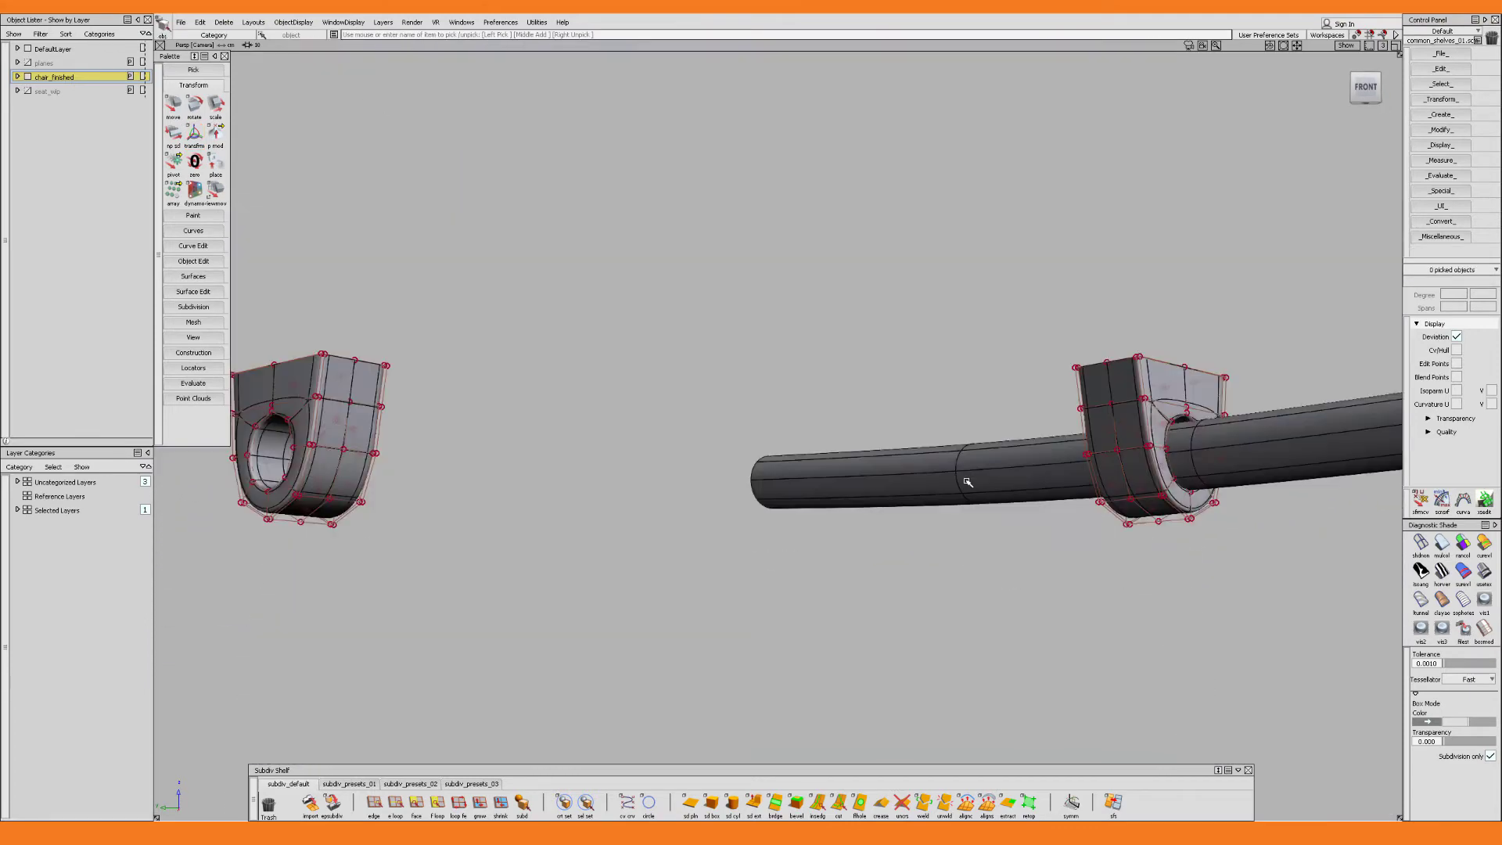
Apply Universal Transform to the clip around the leg tube and adjust its manipulator to the clip's upper rear edge
left_click_drag(972, 446, 798, 603, "alt+shift")
left_click(981, 391)
left_click_drag(980, 391, 1057, 545, "alt+shift")
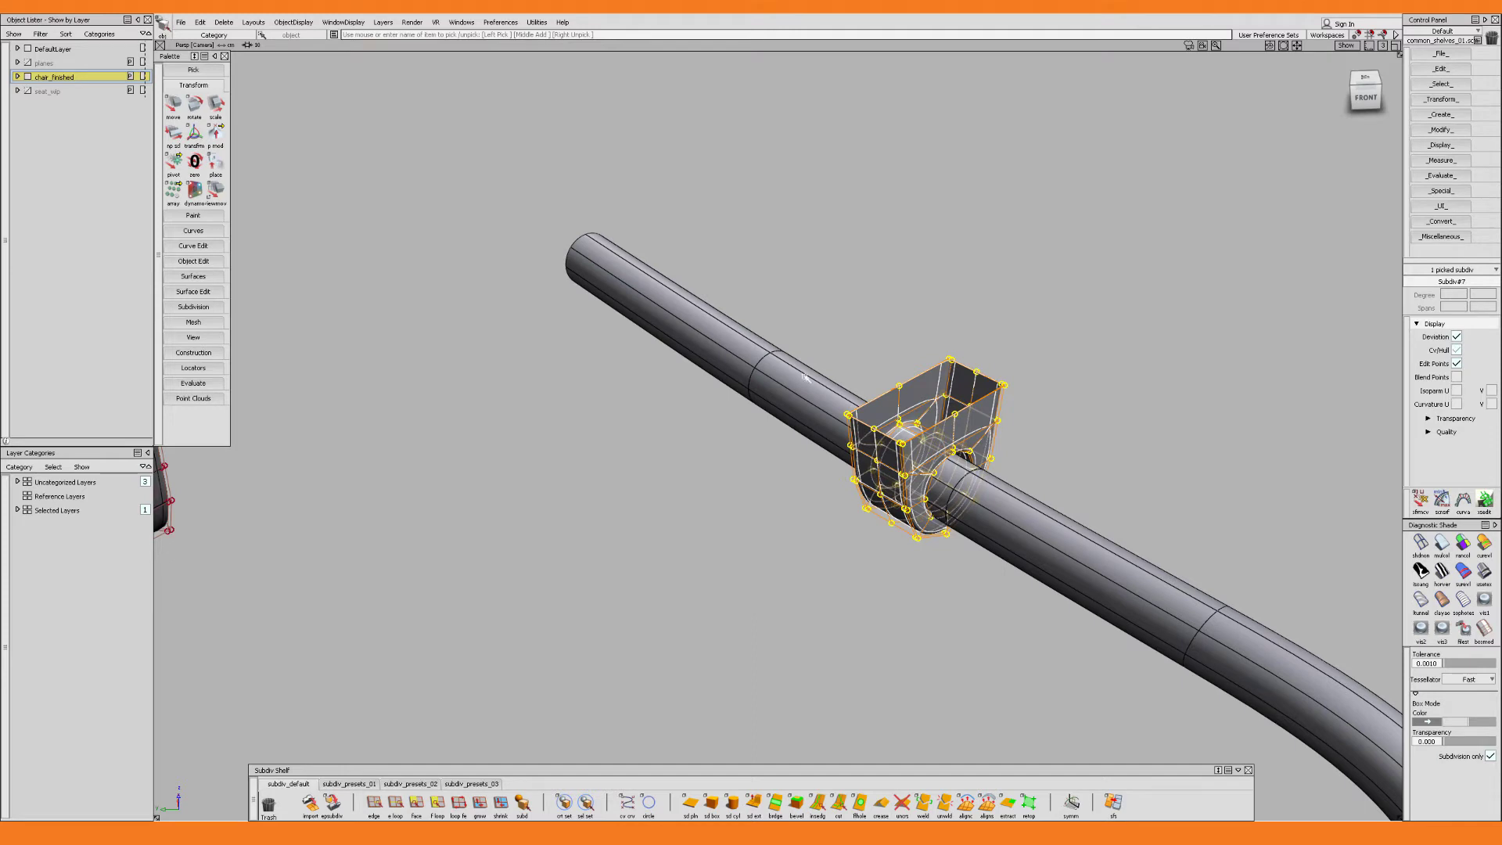
left_click(194, 133)
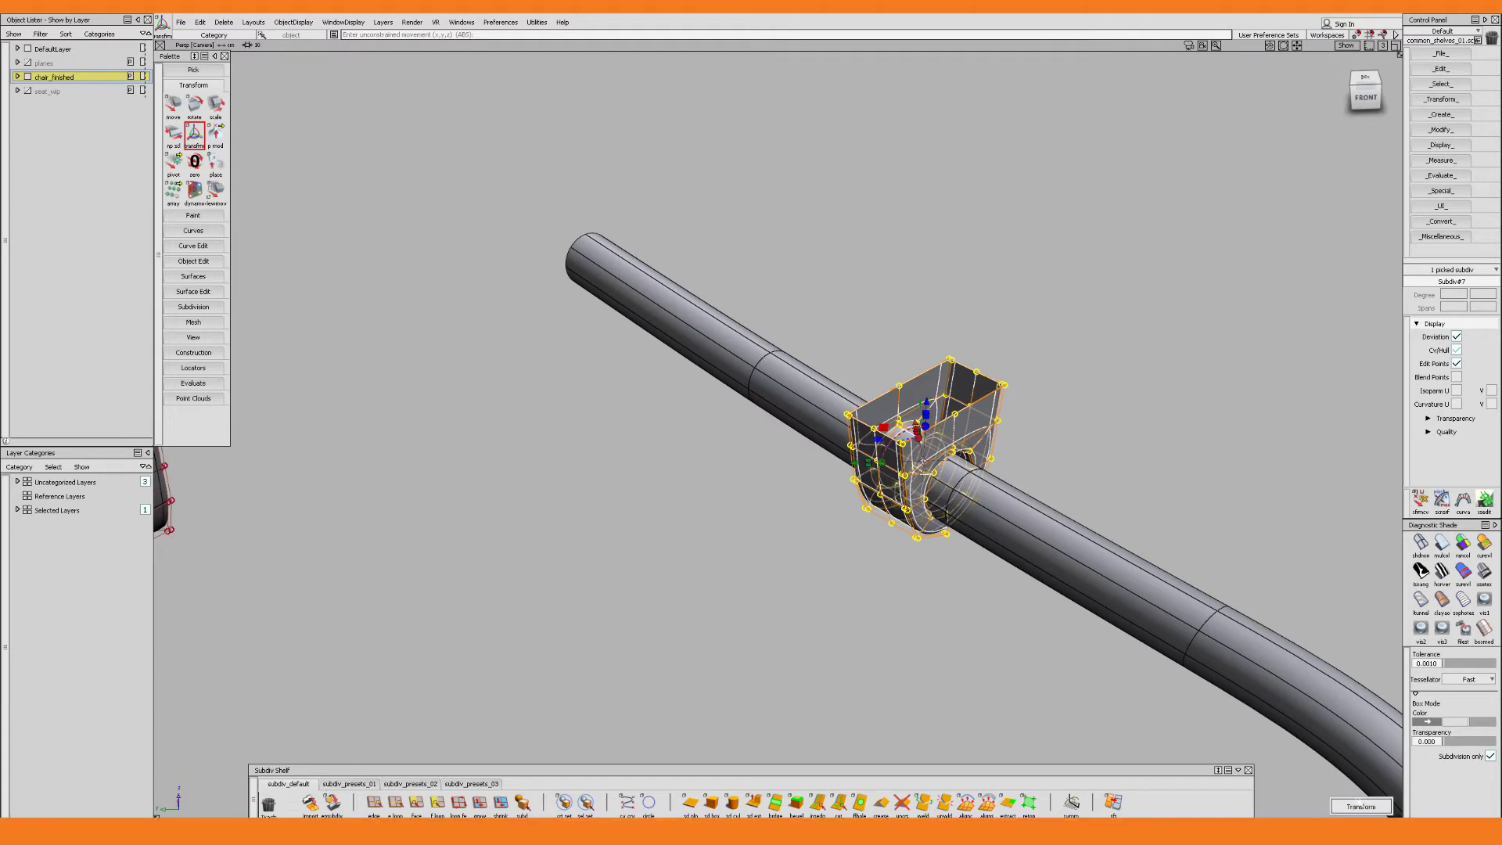
left_click(985, 375)
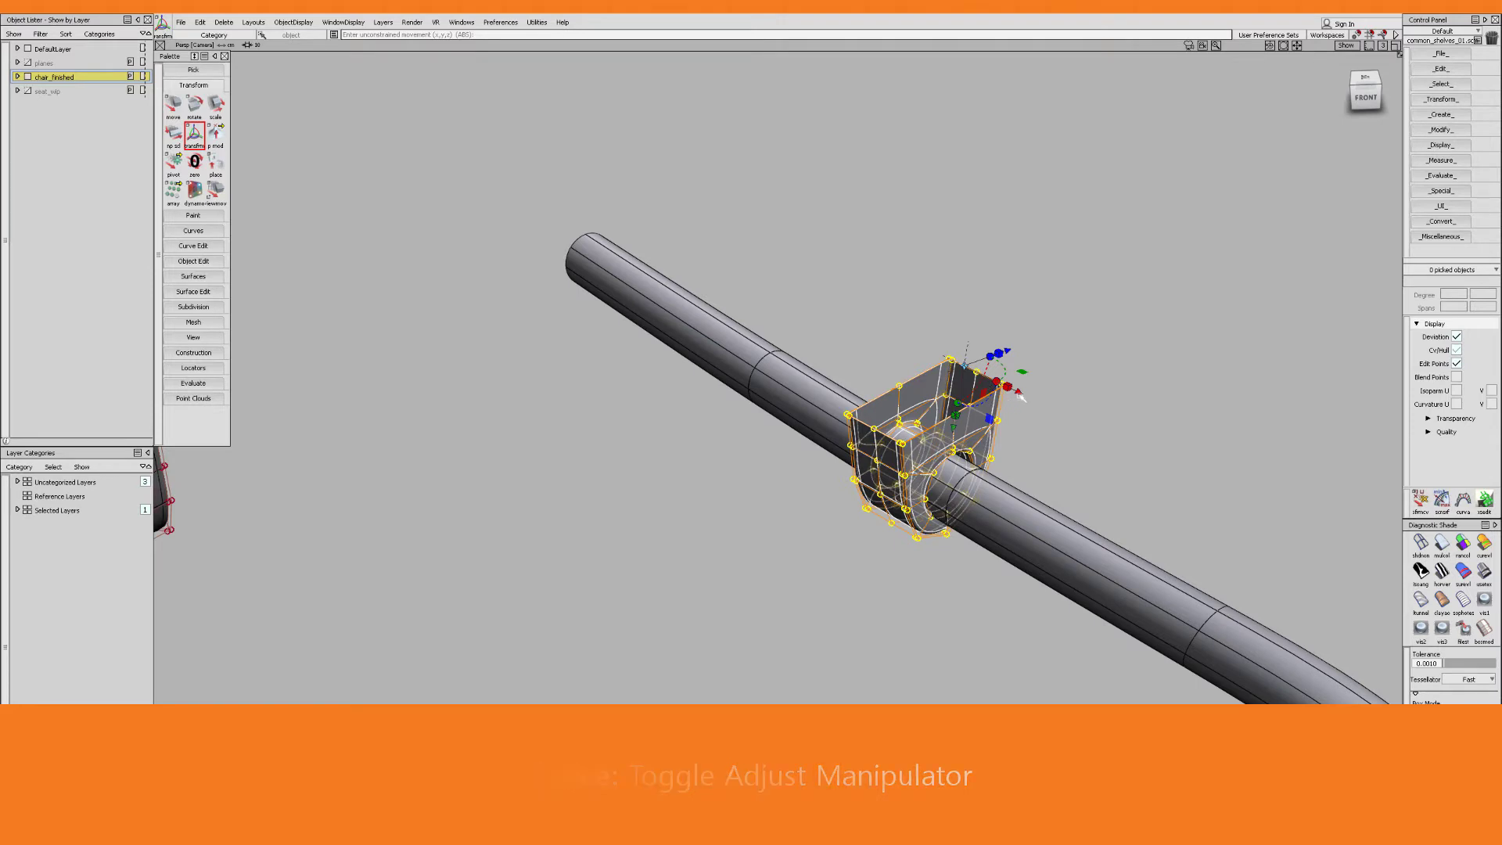
left_click_drag(987, 386, 1093, 455)
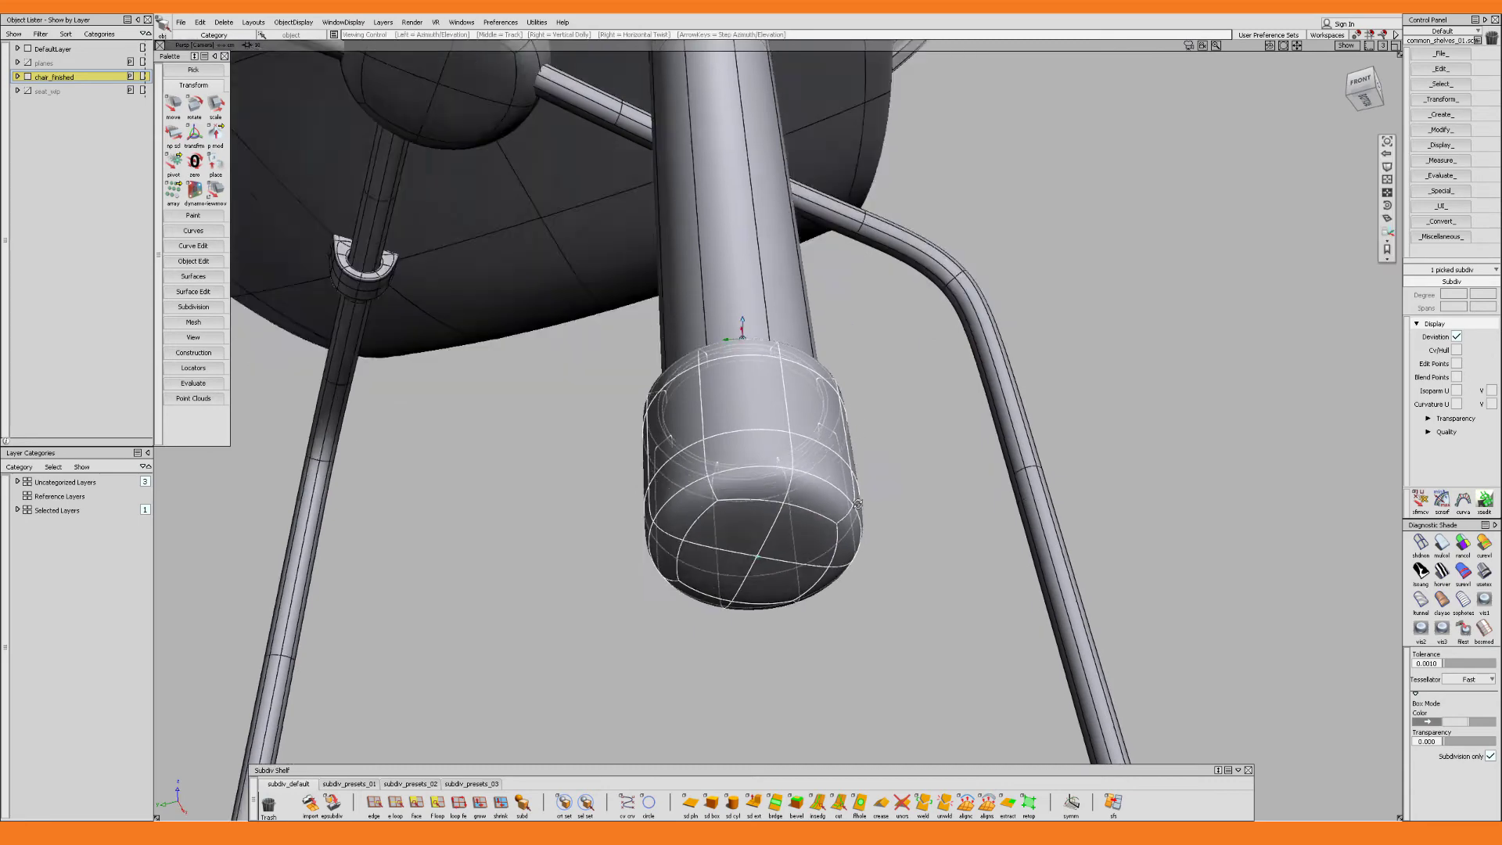
Try stretching the leg's foot cap vertically with a non-proportional scale, then undo it
left_click_drag(858, 504, 878, 597, "alt+shift")
key("F6")
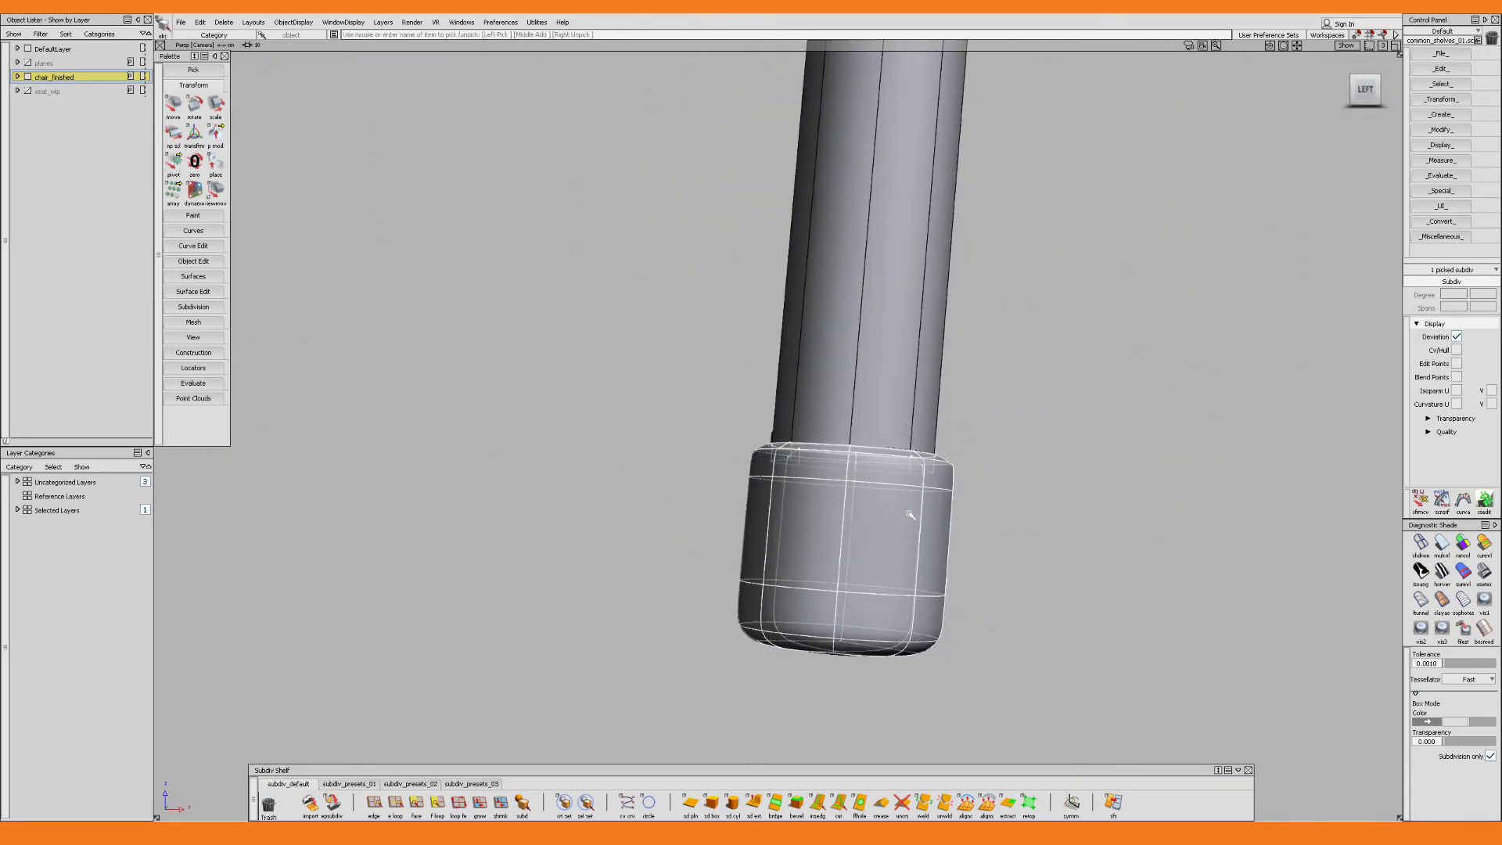
middle_click_drag(909, 514, 1004, 549, "ctrl+shift")
right_click_drag(1004, 549, 999, 351)
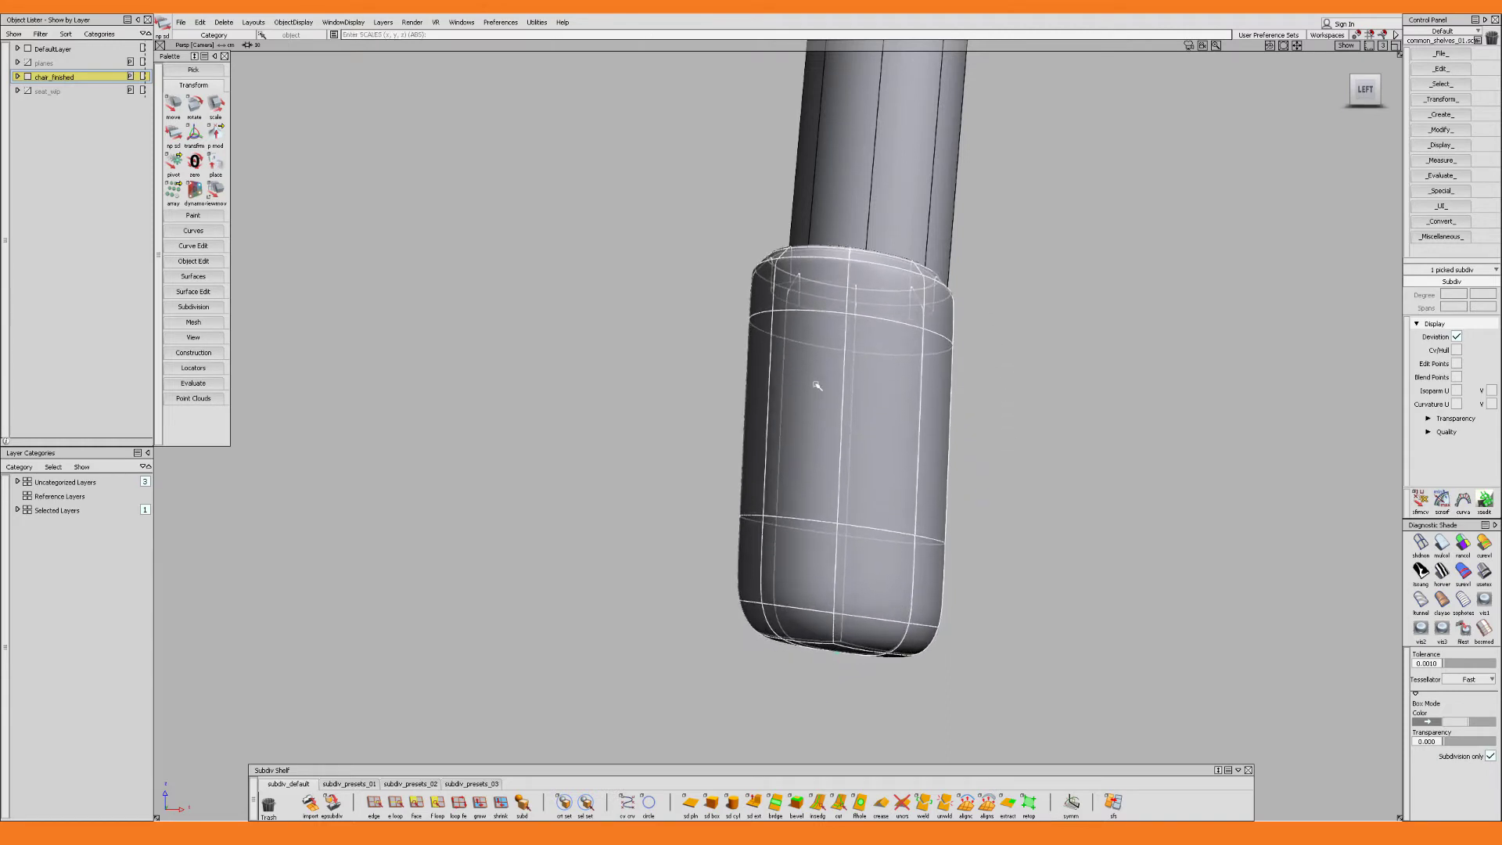
key("ctrl+z")
Pick all faces of the leg's foot cap
mouse_move(1009, 435)
left_mouse_down("alt+shift")
mouse_move(1096, 621)
mouse_move(1002, 490)
mouse_move(899, 510)
mouse_move(986, 436)
left_mouse_up("alt+shift")
left_click(985, 436, "ctrl+shift")
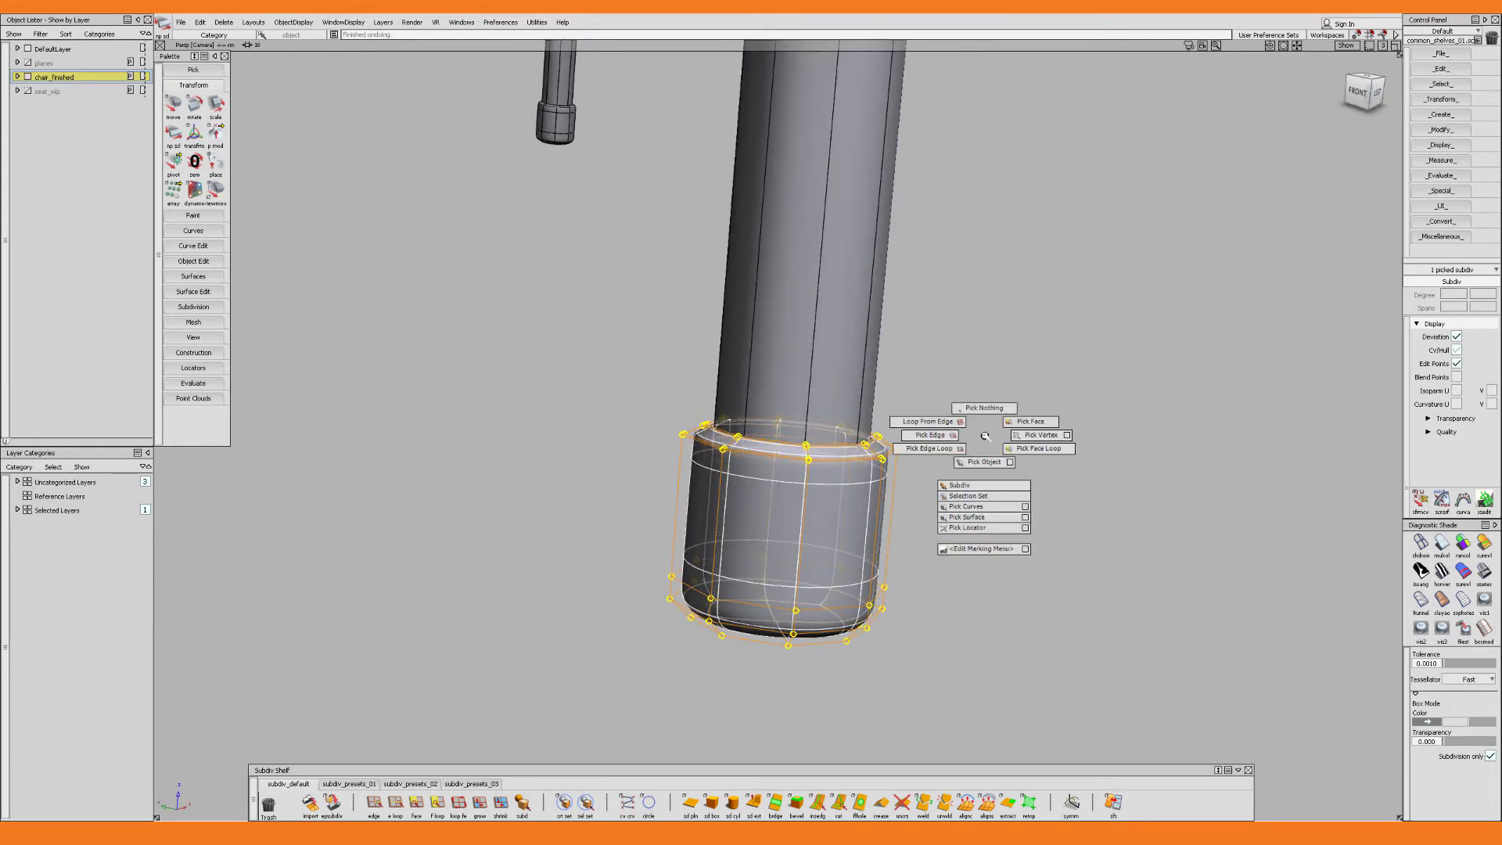
left_click(1031, 422)
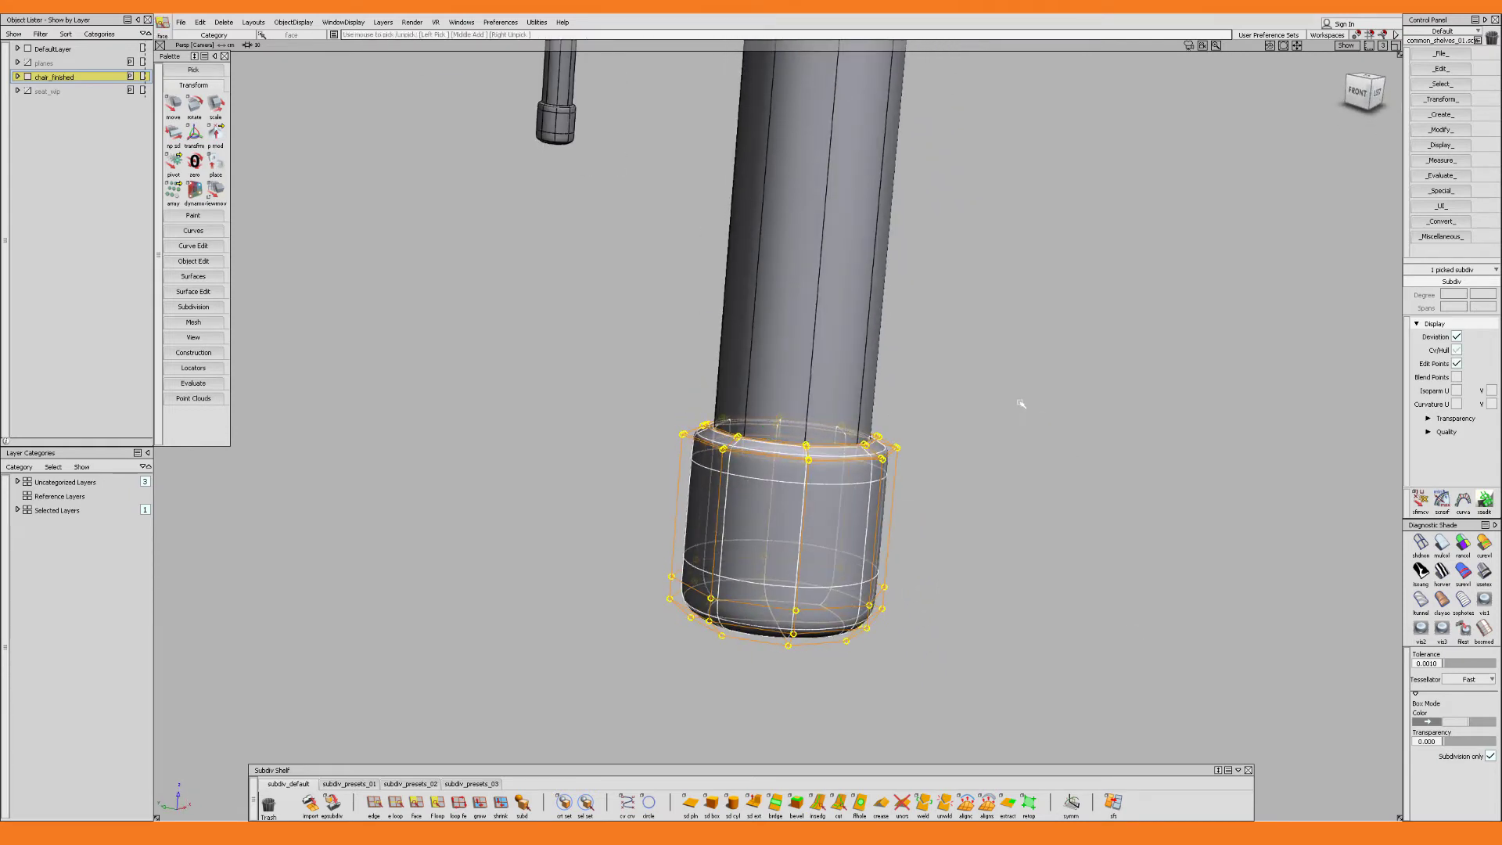
left_click_drag(1047, 322, 548, 674)
left_click_drag(726, 628, 517, 273, "alt+shift")
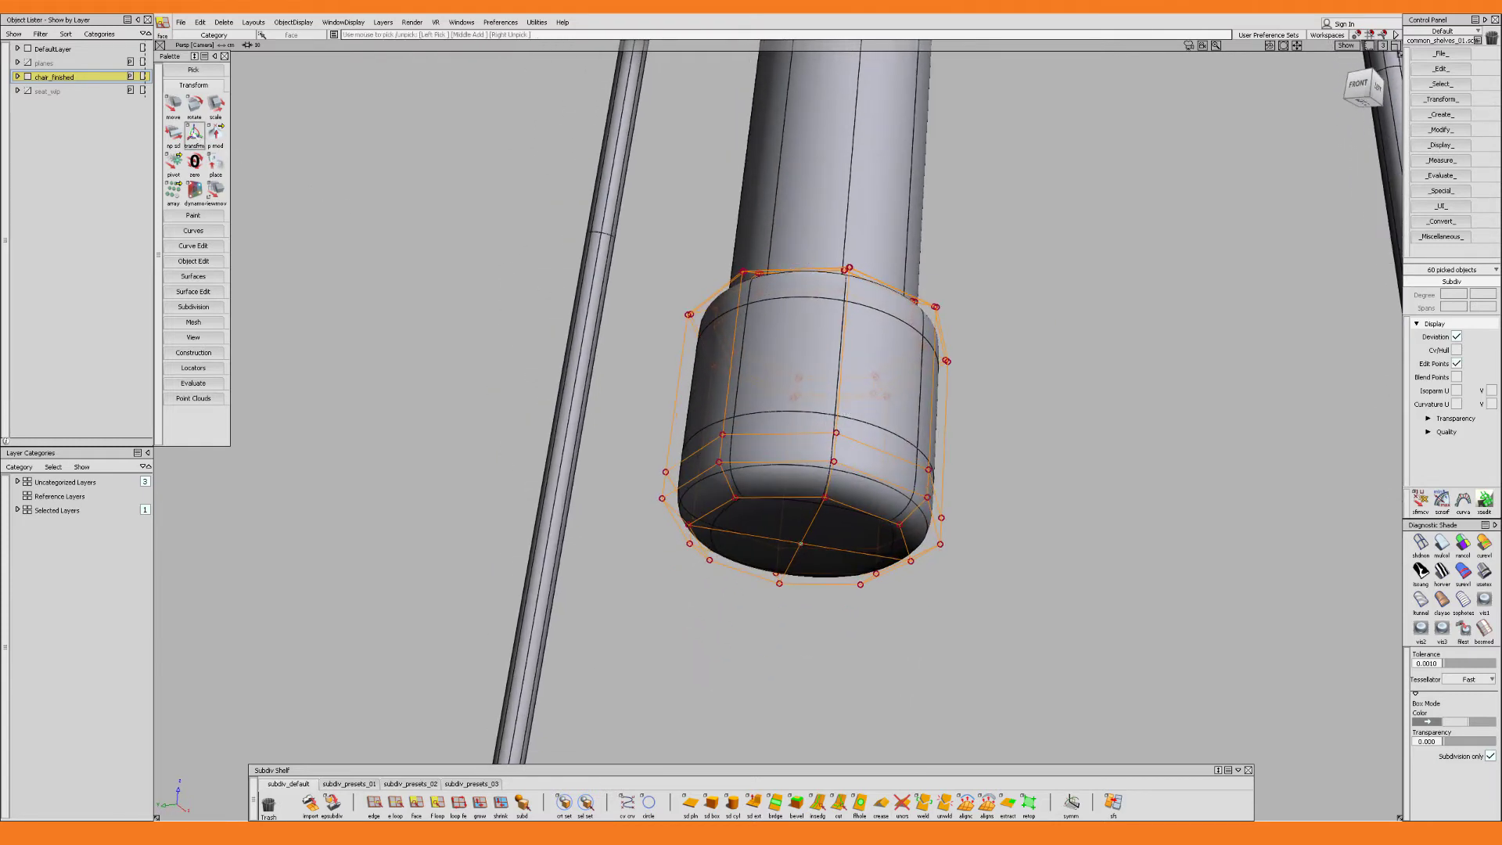
Start Universal Transform on the picked faces and adjust its manipulator to the centre vertex of the foot cap's underside
left_click(194, 133)
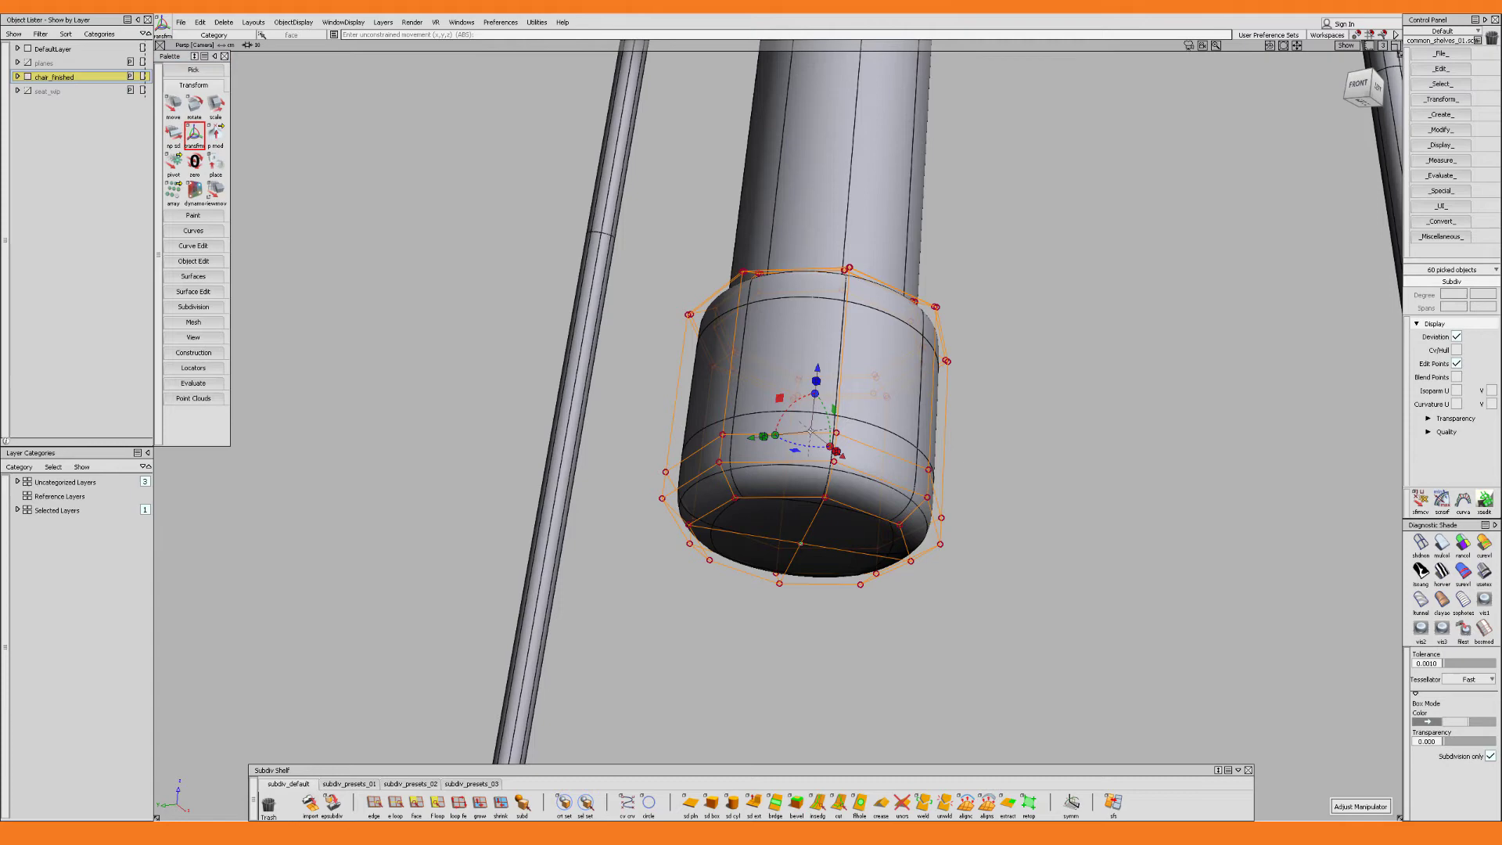
left_click(1362, 806)
left_click_drag(852, 603, 803, 519, "alt+shift")
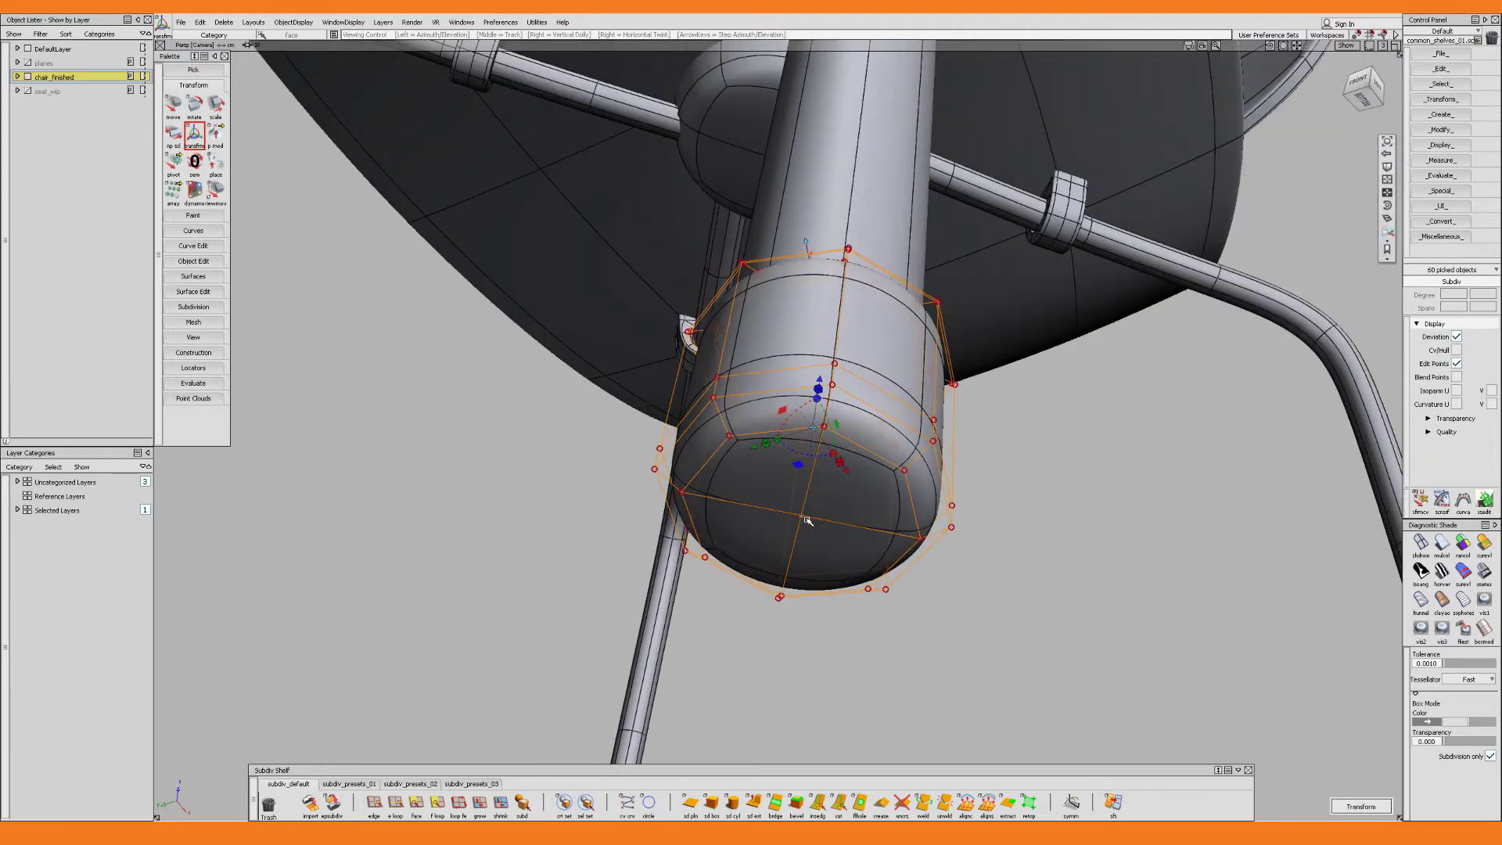
left_click(804, 518)
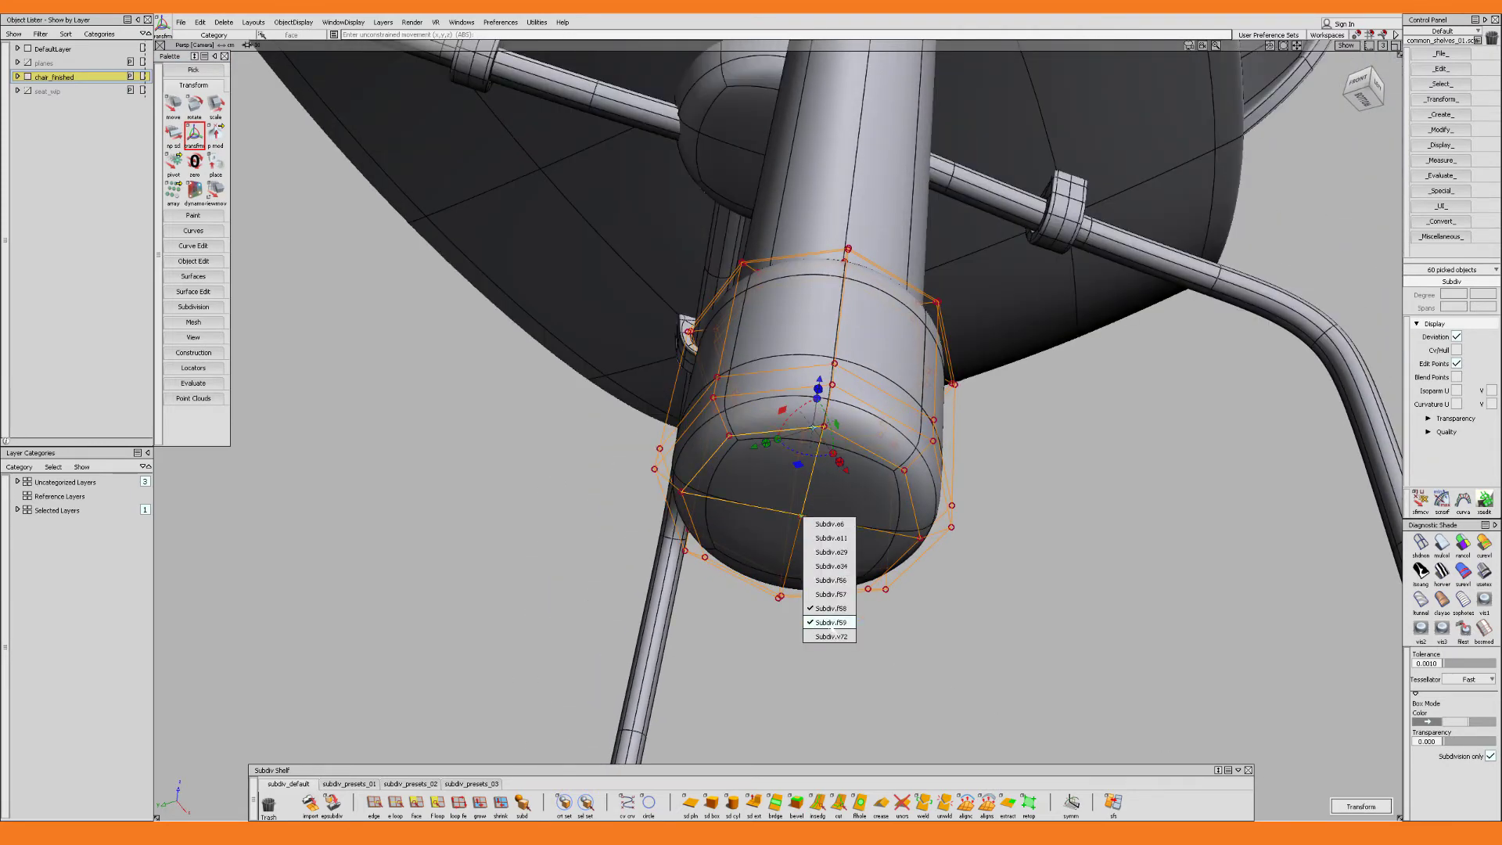
left_click(830, 636)
left_click(1360, 807)
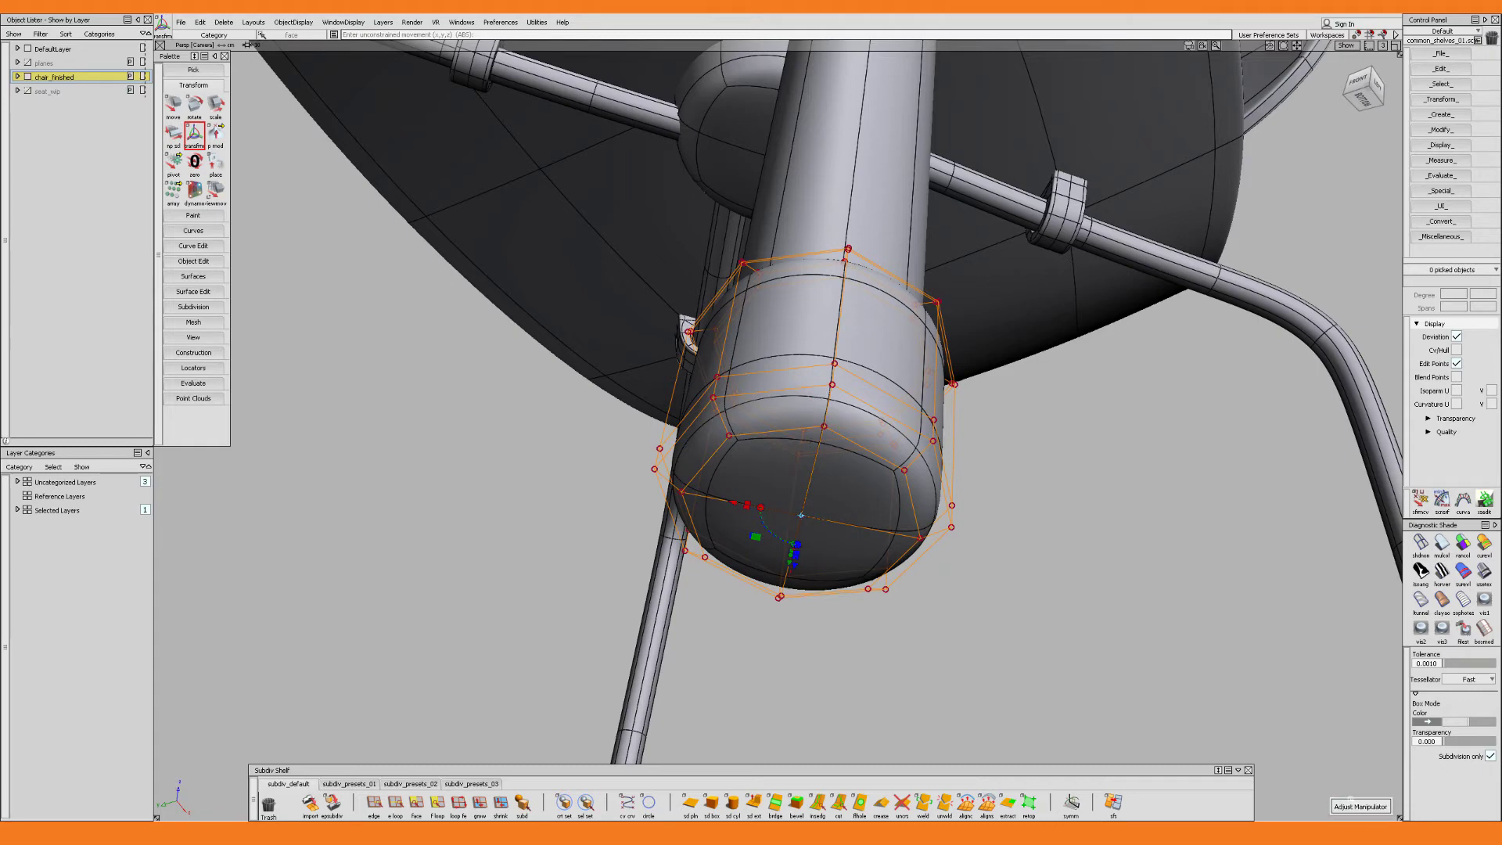
Scale the foot cap non-proportionally along the leg's axis from the realigned manipulator
left_click_drag(891, 545, 605, 506, "alt+shift")
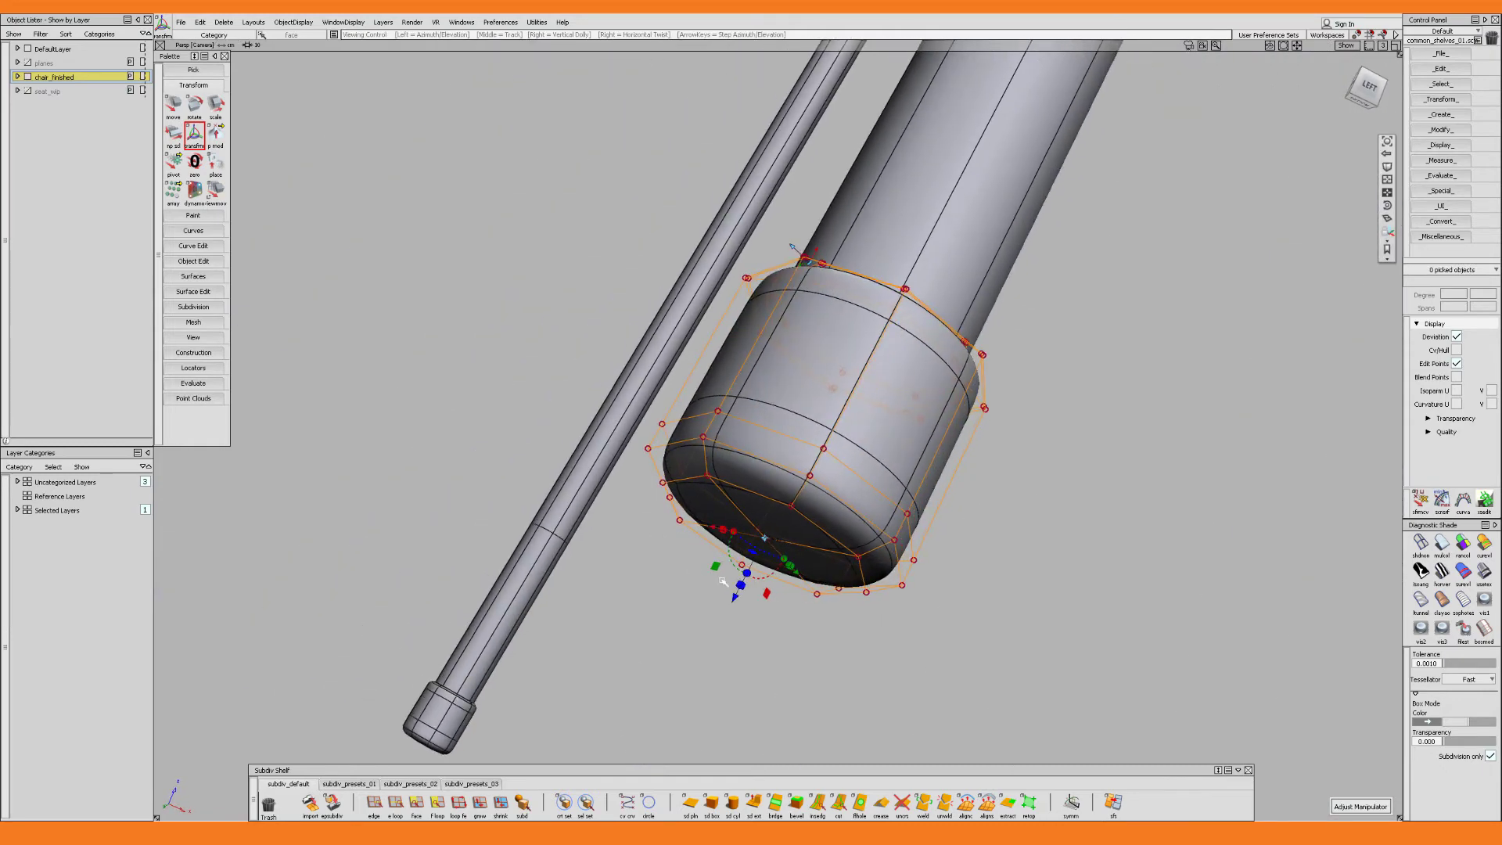
left_click_drag(741, 586, 775, 659)
middle_click_drag(774, 659, 701, 631, "alt+shift")
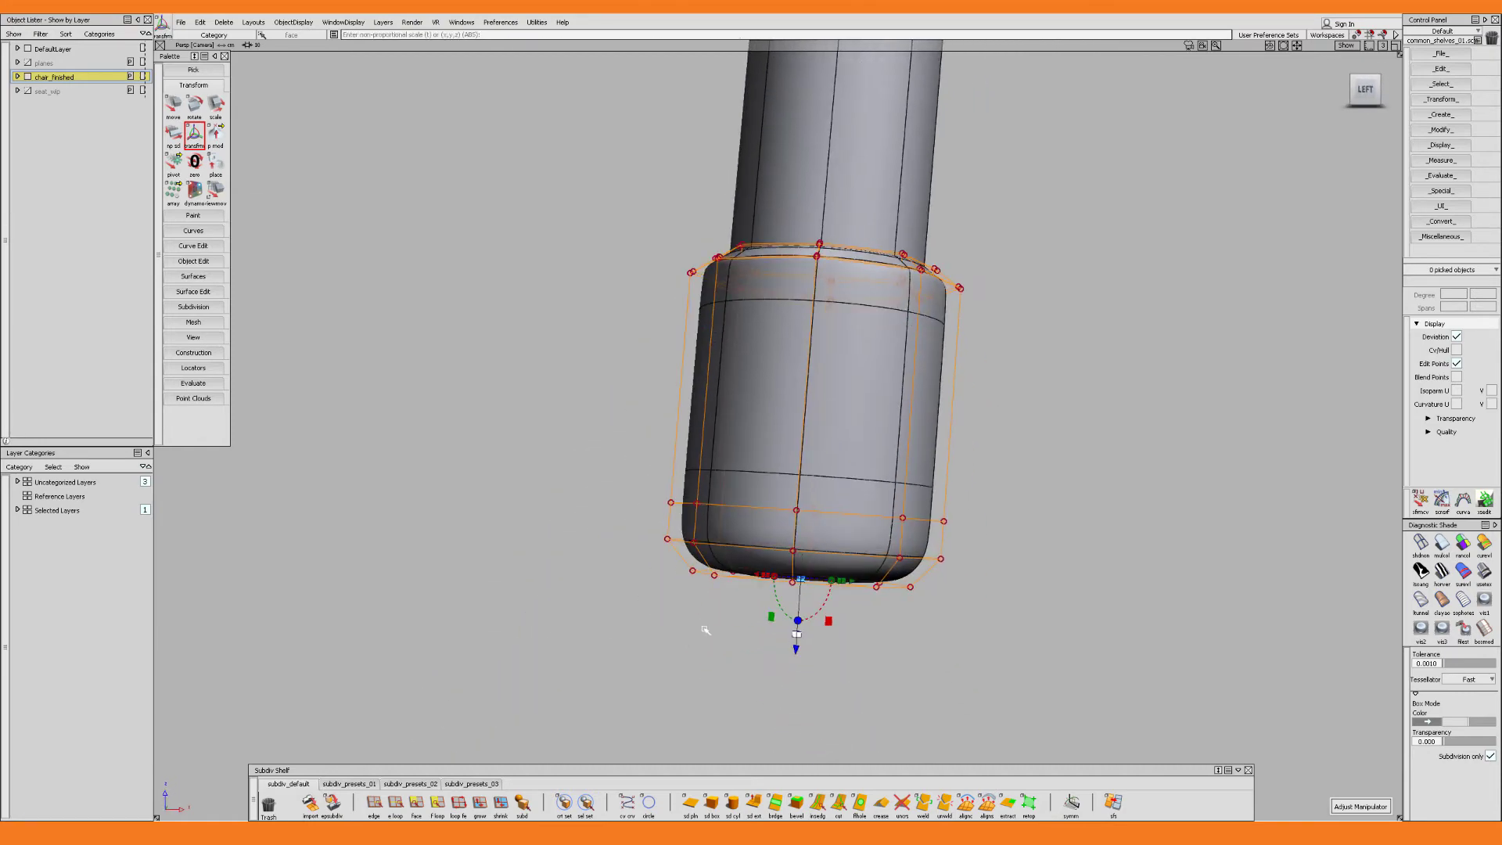
mouse_move(701, 632)
left_mouse_down()
mouse_move(705, 658)
mouse_move(708, 618)
mouse_move(713, 637)
left_mouse_up()
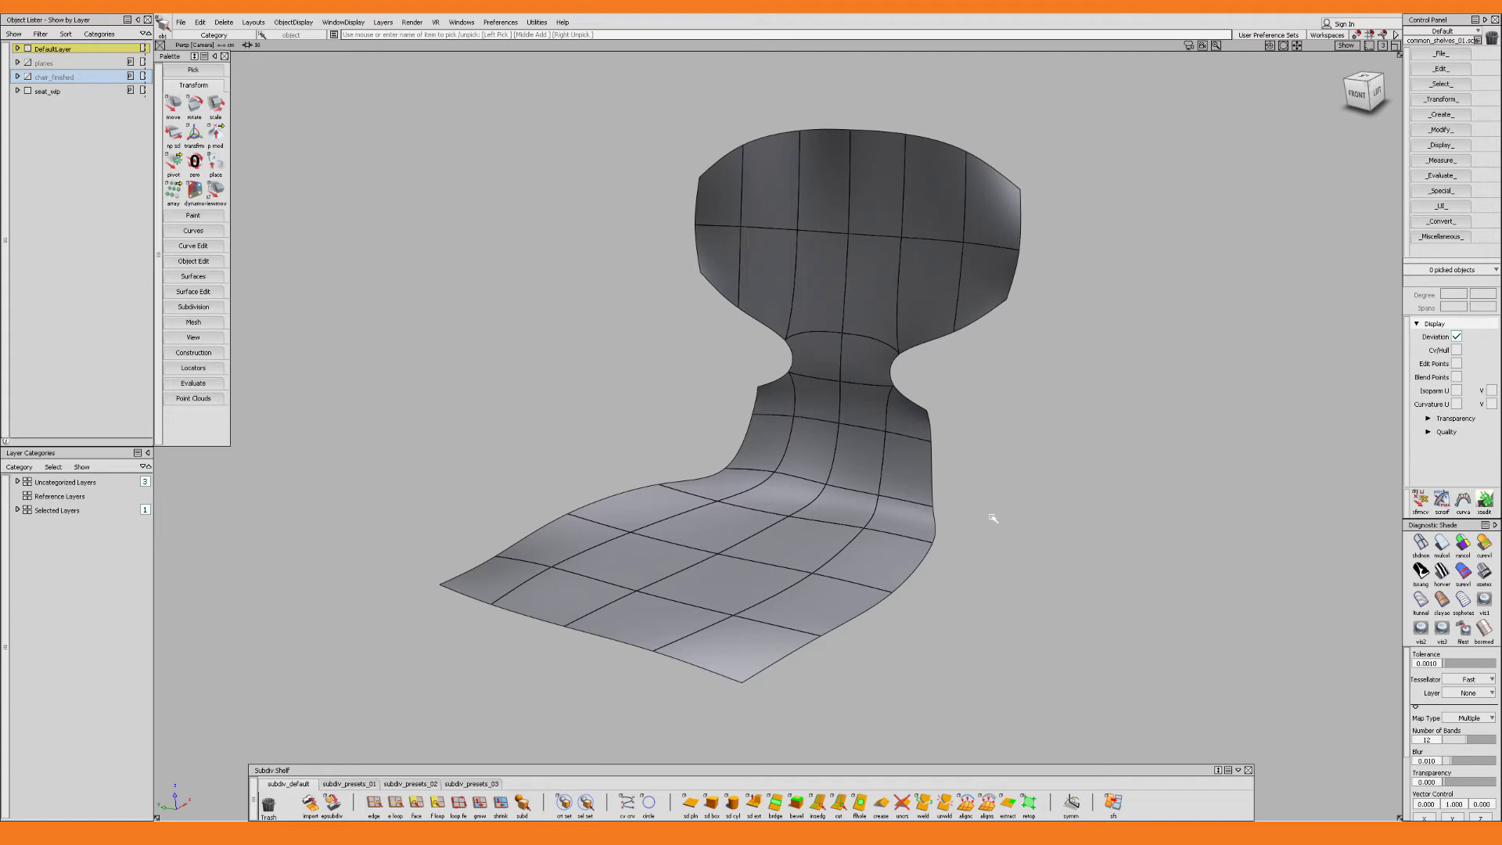
Check the seat shell with zebra-stripe shading, then pick the vertices of its horizontal sitting area
key("5")
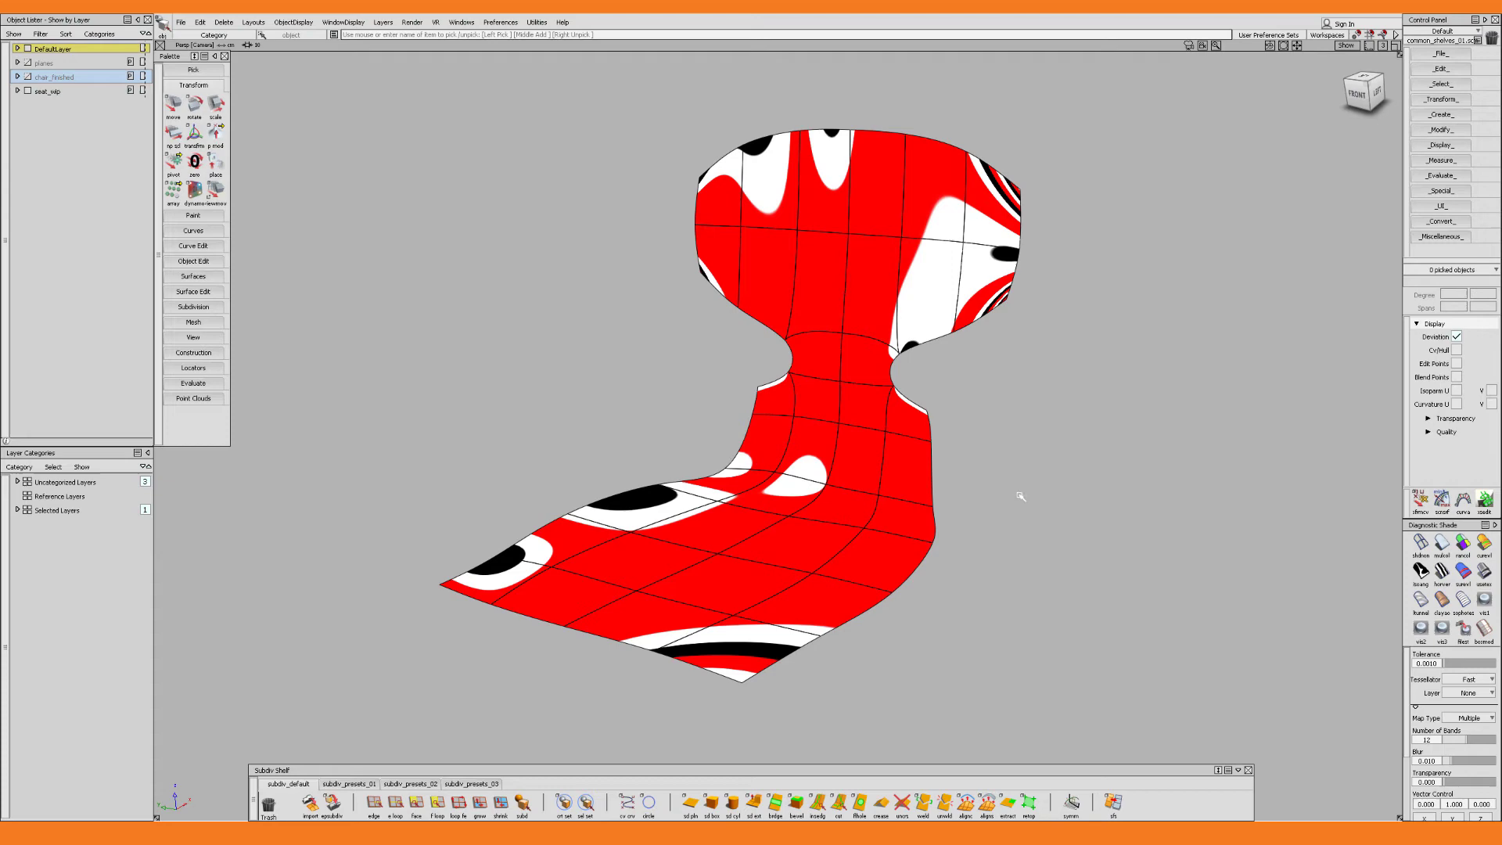
key("5")
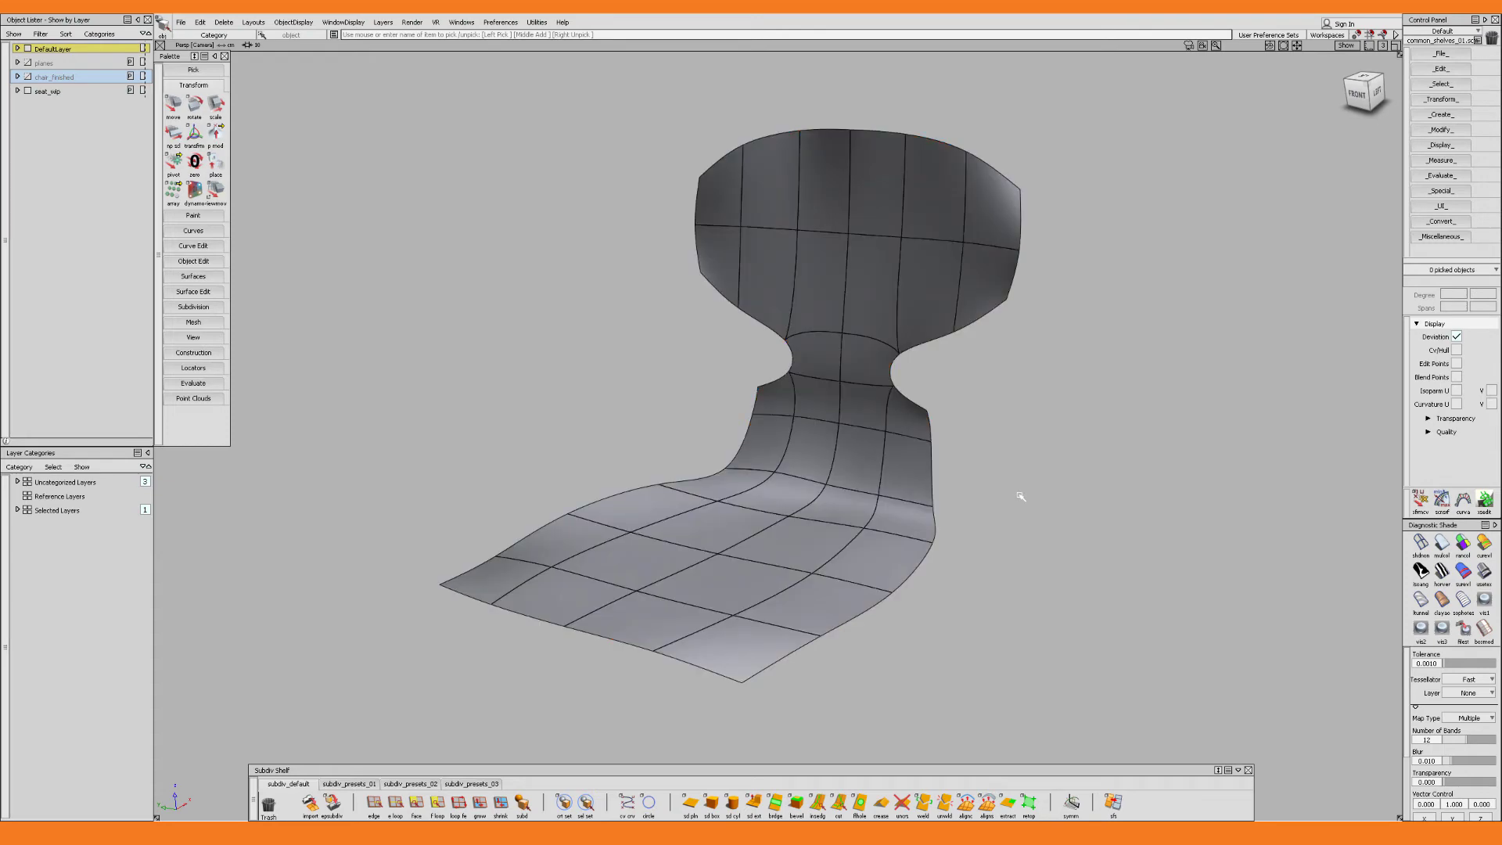
left_click(814, 540)
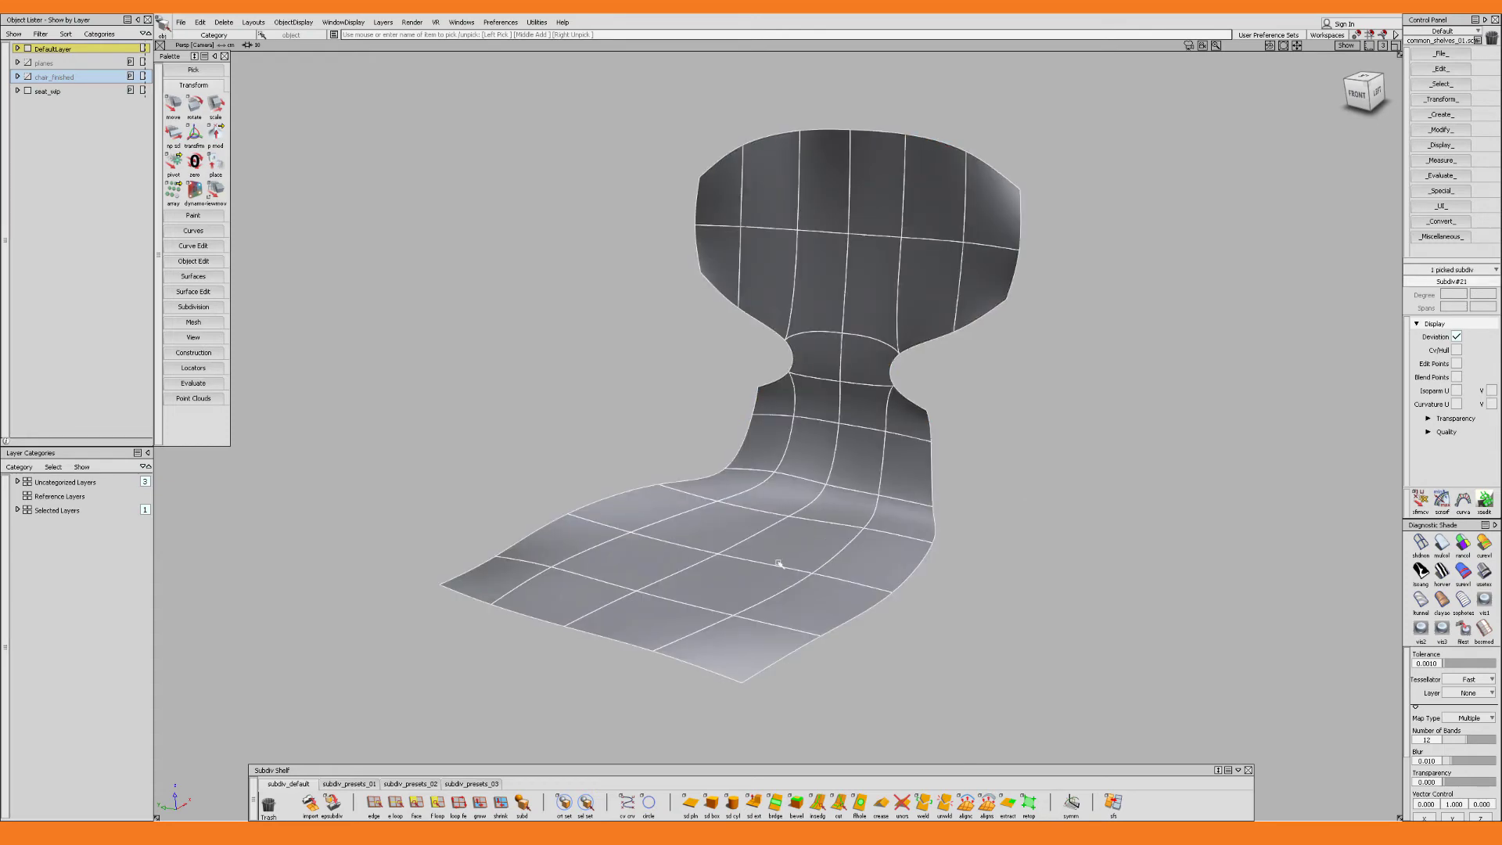
left_click_drag(747, 620, 1011, 570, "alt+shift")
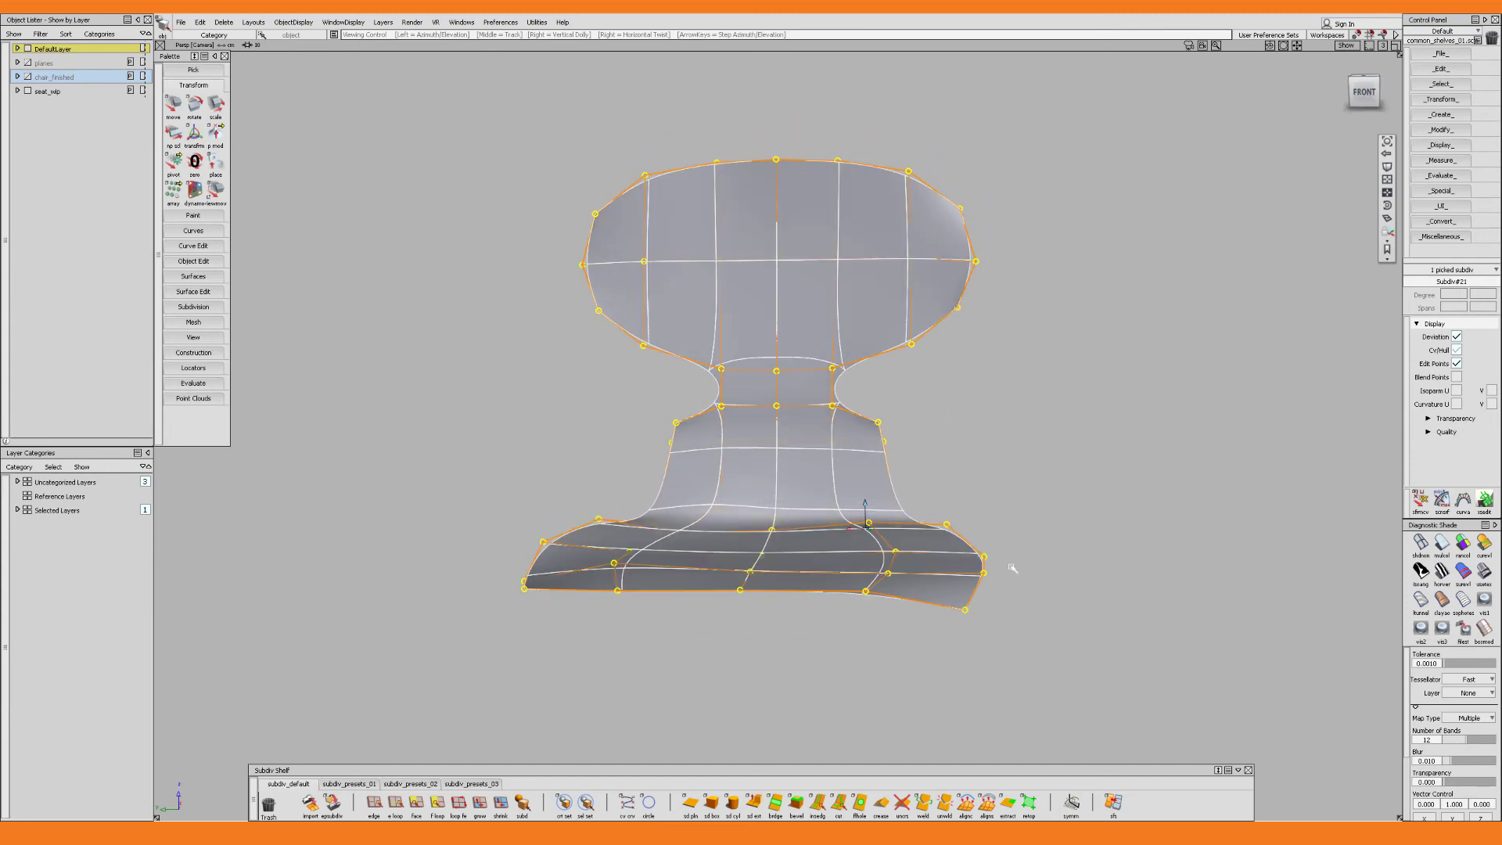
left_click_drag(533, 485, 1086, 702, "ctrl+shift")
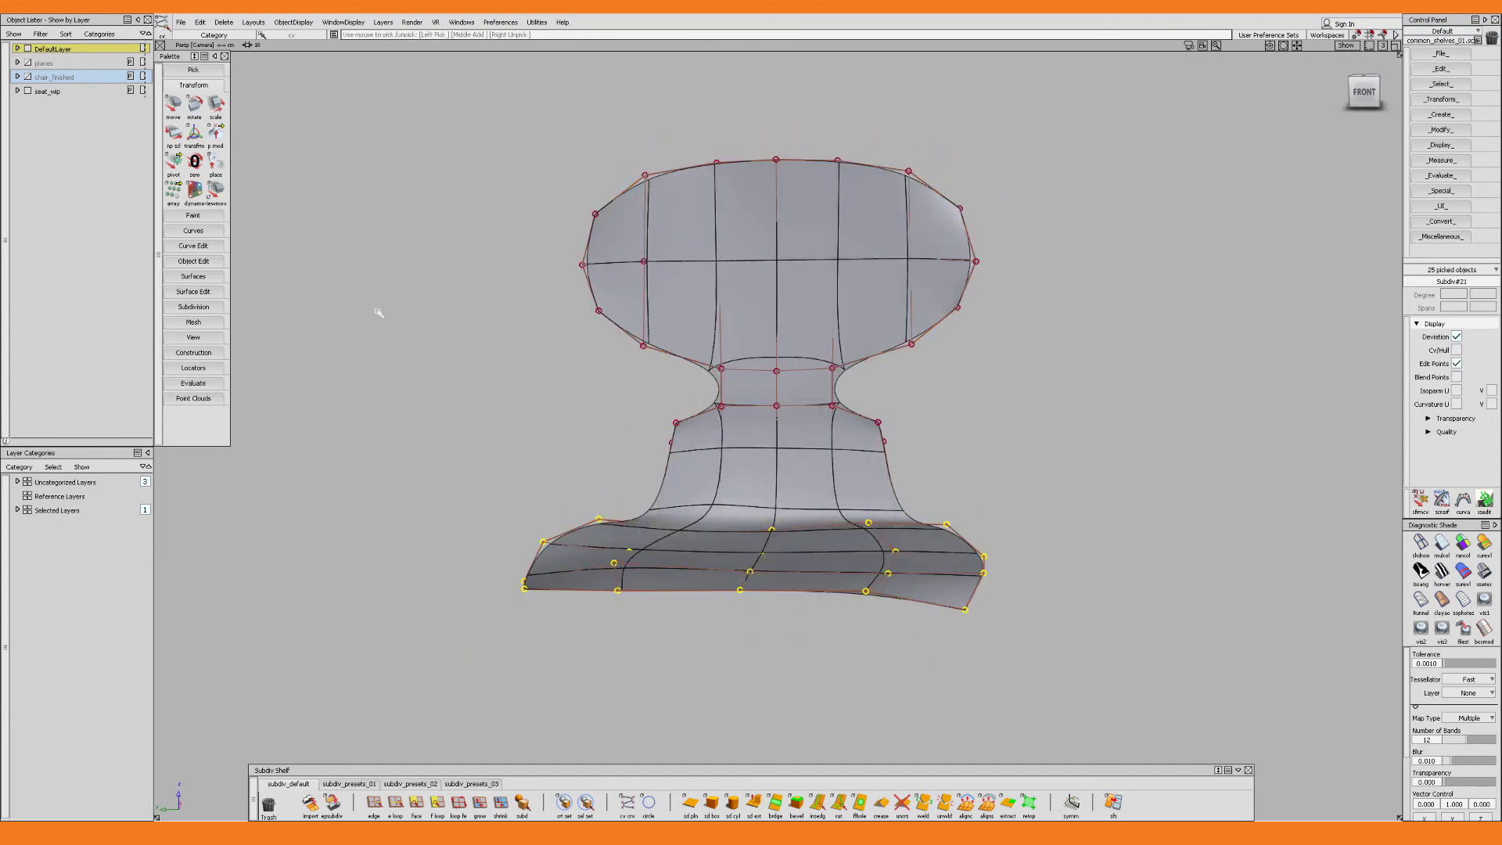
Align the Universal Transform manipulator to the middle vertex of the seat's front edge and flatten the picked vertices with a vertical scale
left_click(194, 133)
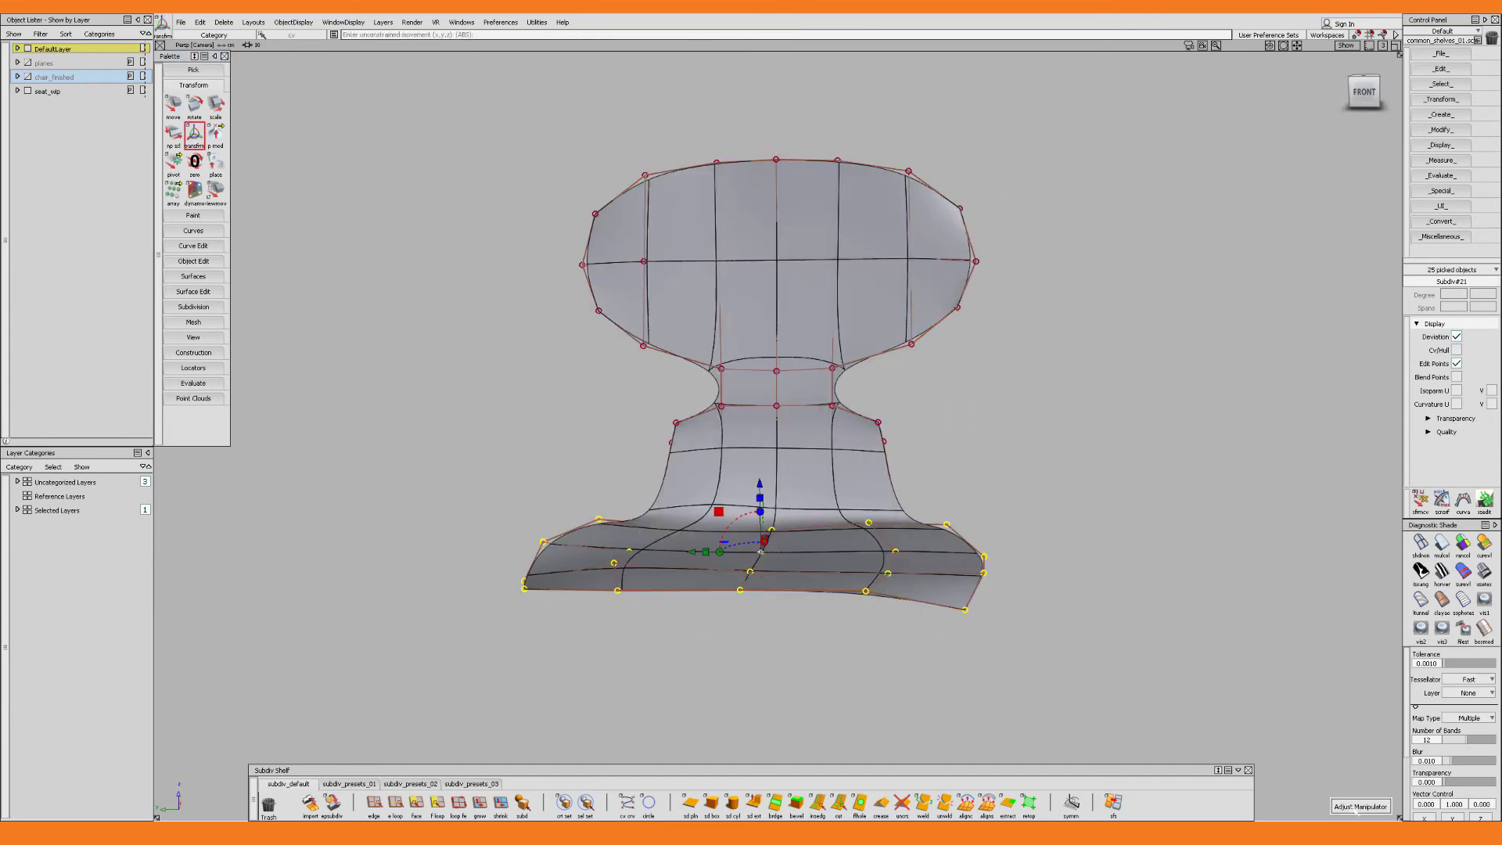
left_click_drag(782, 626, 775, 688, "alt+shift")
middle_click_drag(775, 688, 775, 644, "alt+shift")
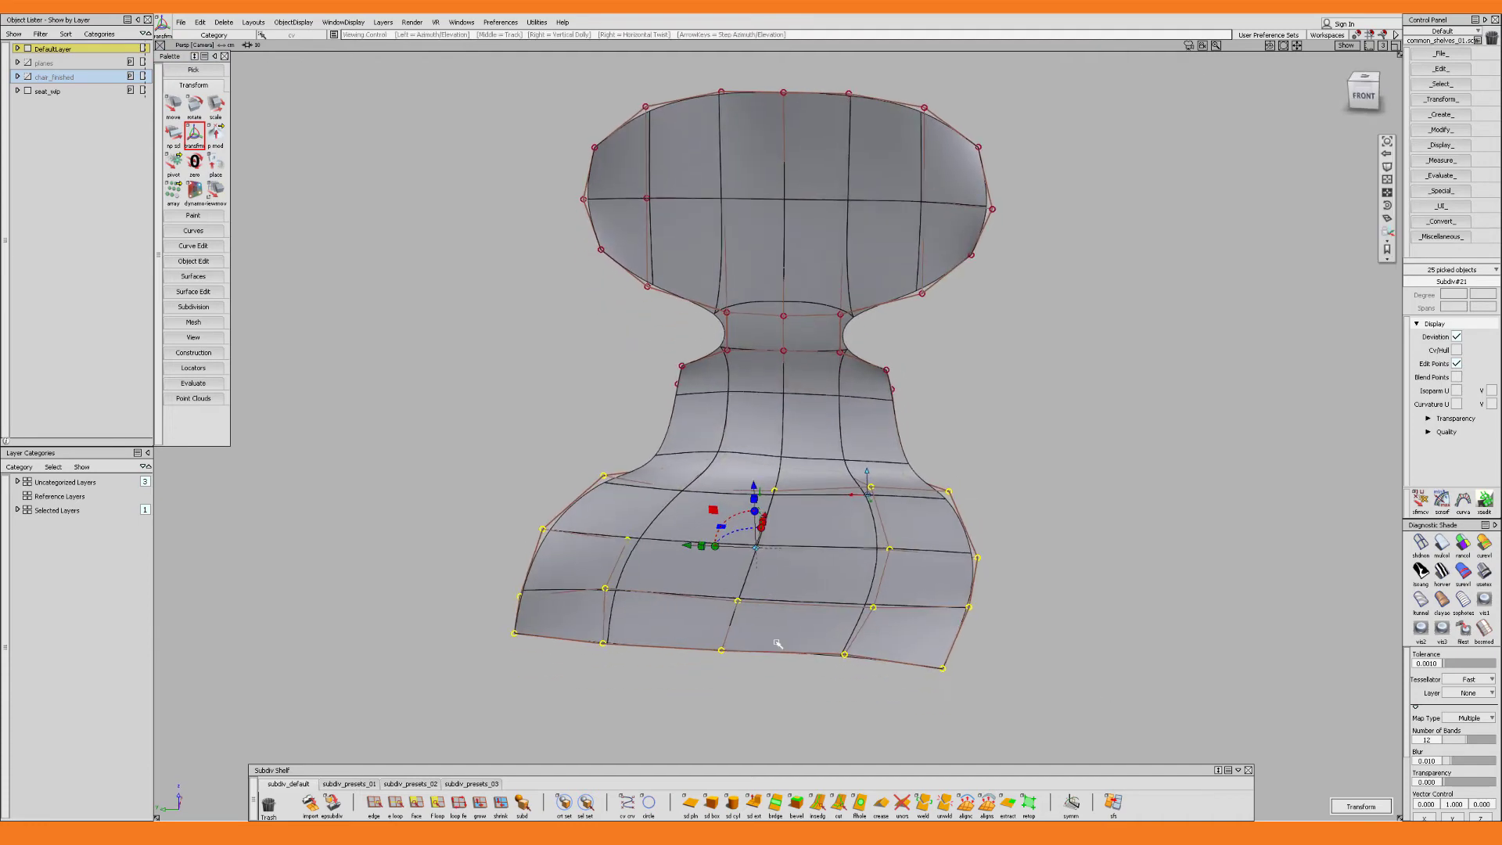
left_click(722, 642)
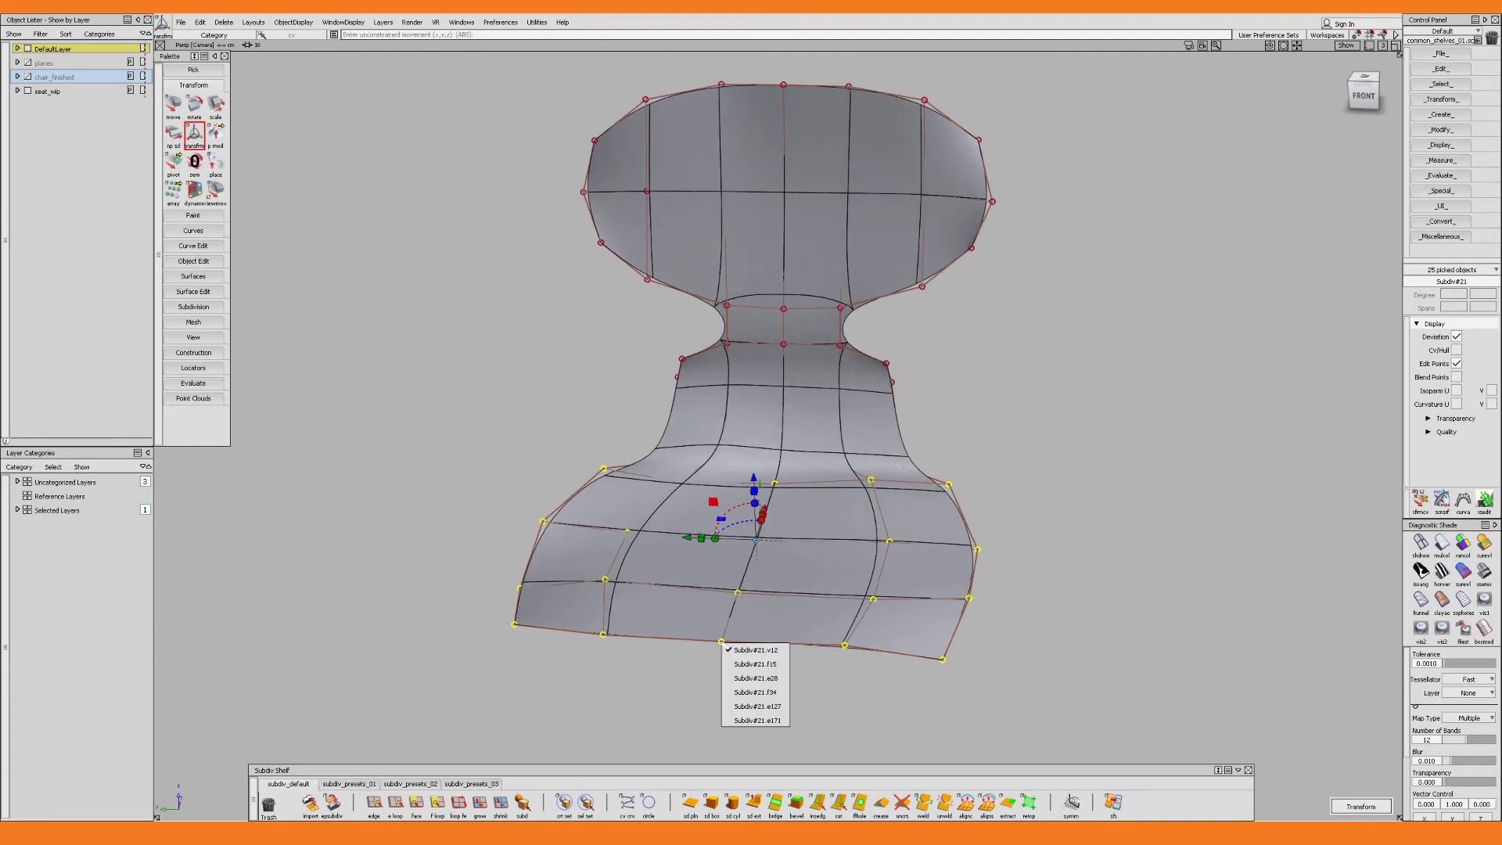
left_click_drag(751, 654, 421, 546, "alt+shift")
left_click_drag(508, 468, 548, 614)
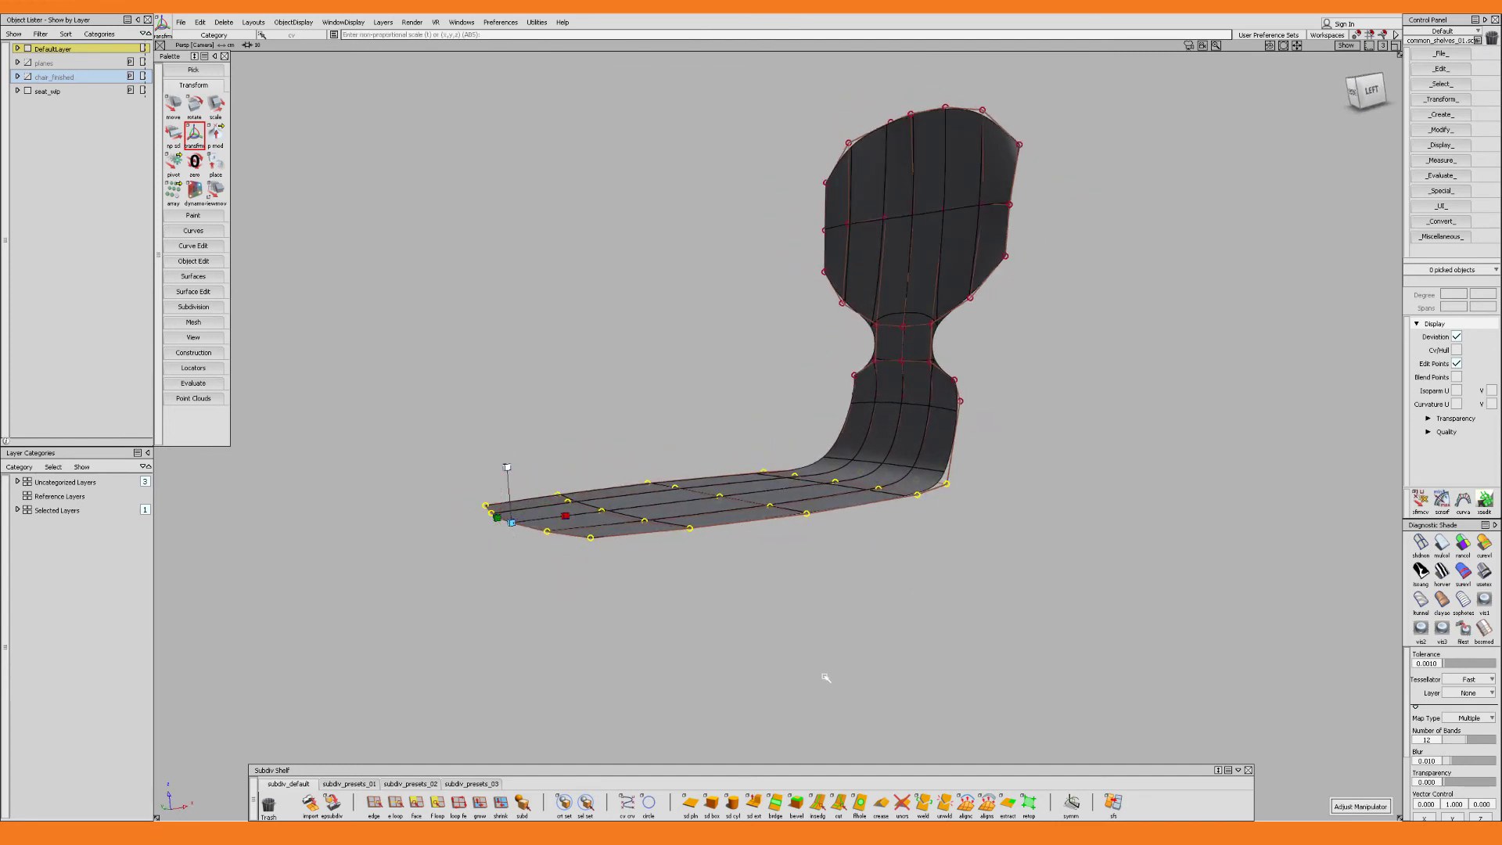
Pick the backrest vertices and align the Universal Transform manipulator to an edge at the base of the backrest
left_click_drag(812, 621, 828, 543, "alt+shift")
left_click_drag(859, 305, 901, 637, "ctrl+shift")
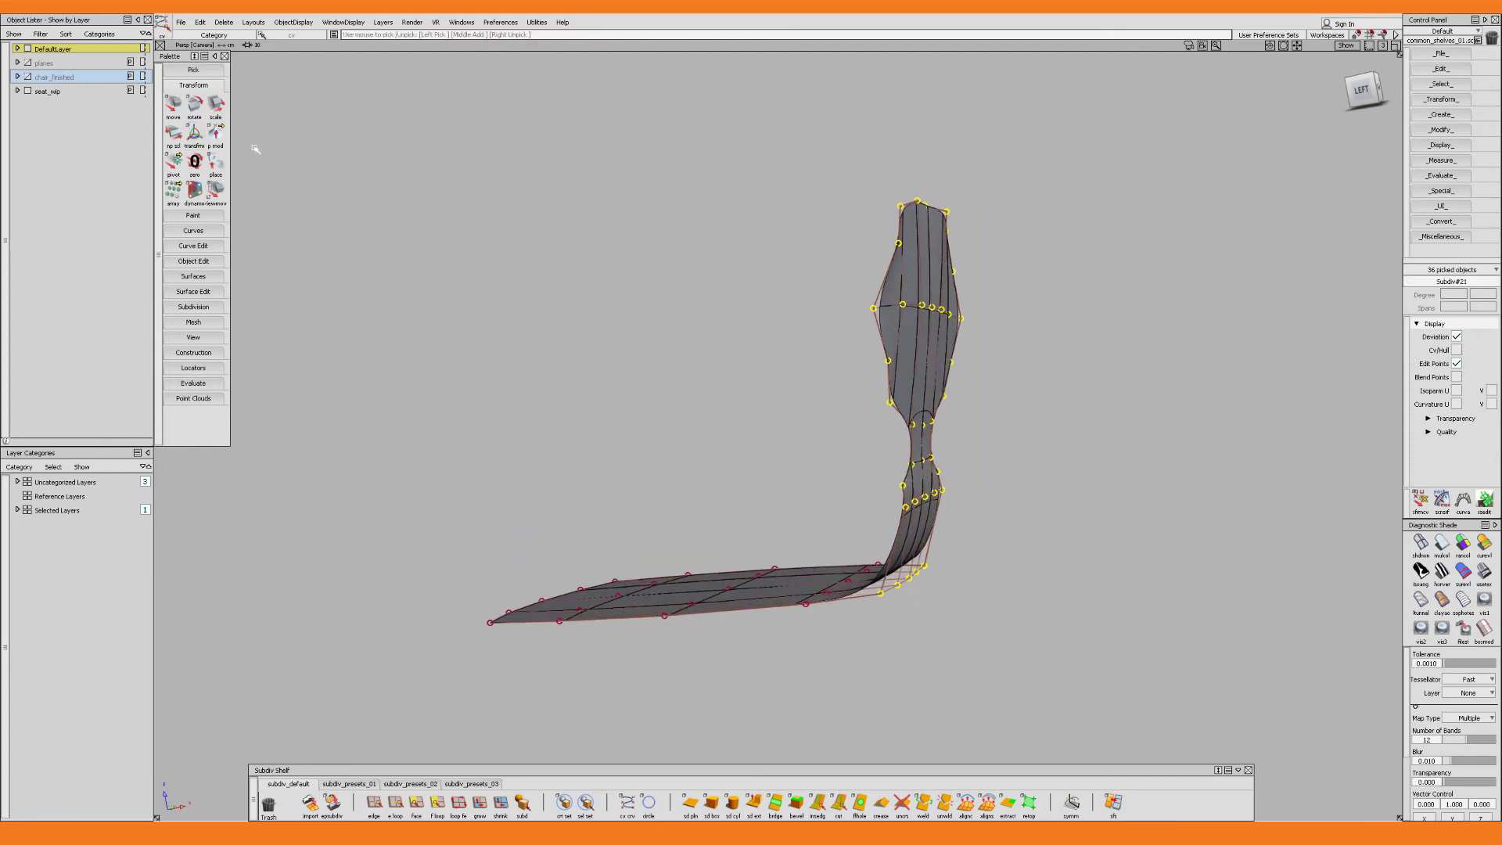
left_click(199, 136)
left_click_drag(896, 543, 865, 554, "alt+shift")
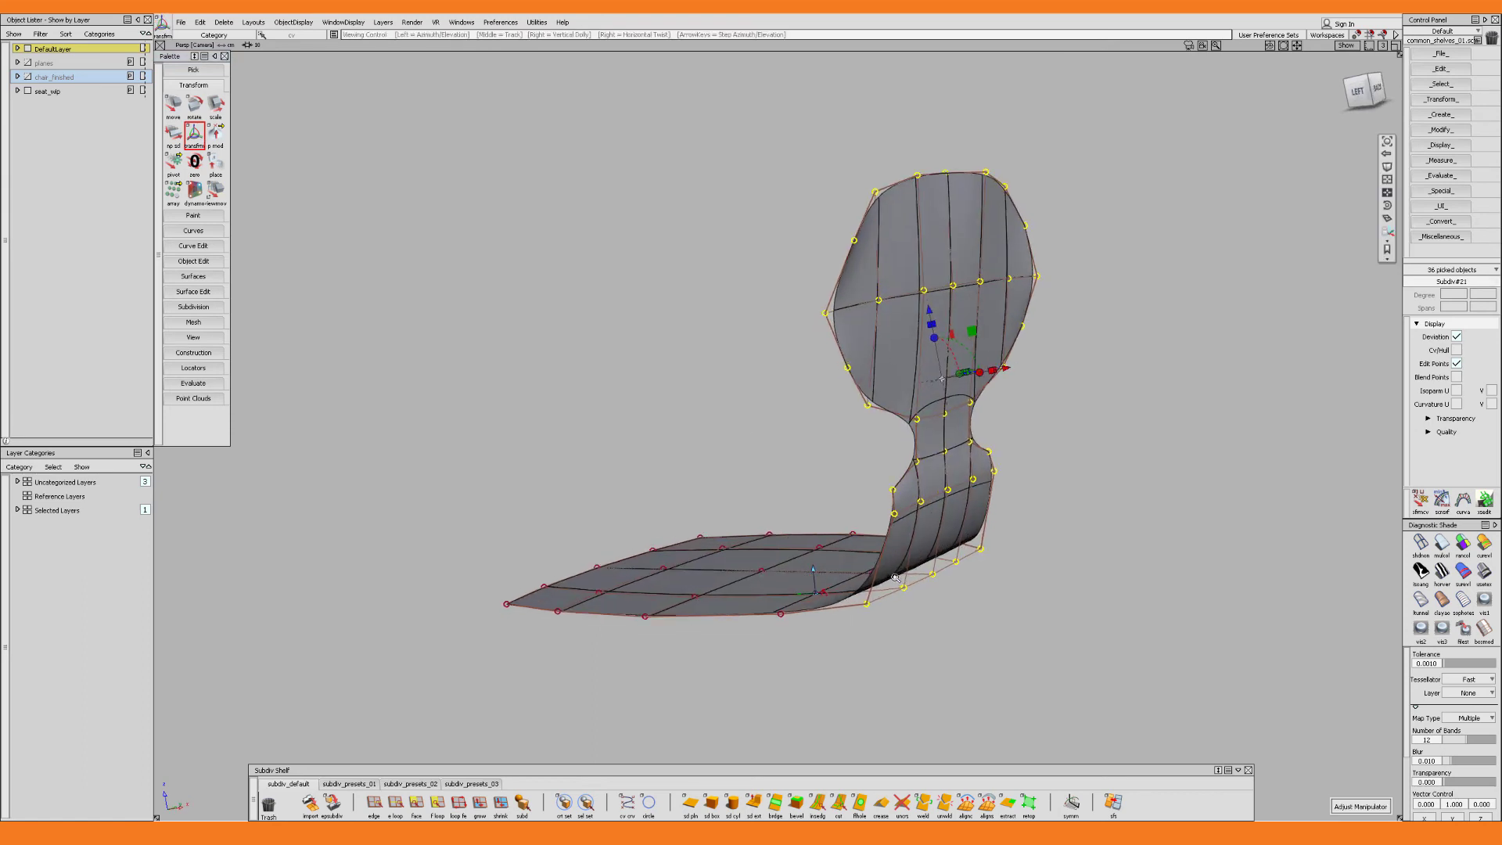
right_click_drag(864, 554, 970, 561, "alt+shift")
left_click(971, 559)
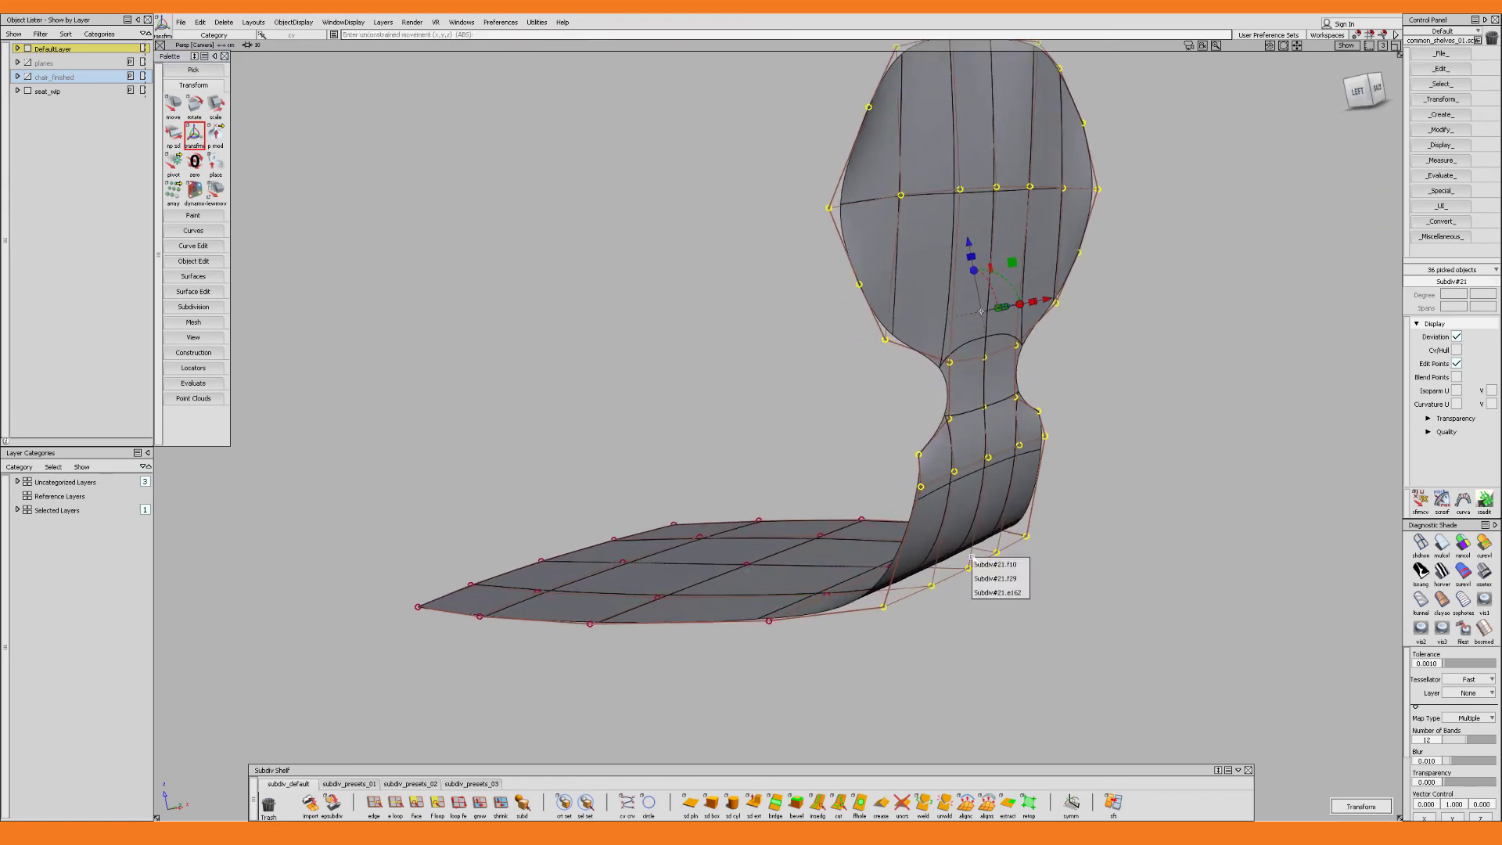
left_click(998, 592)
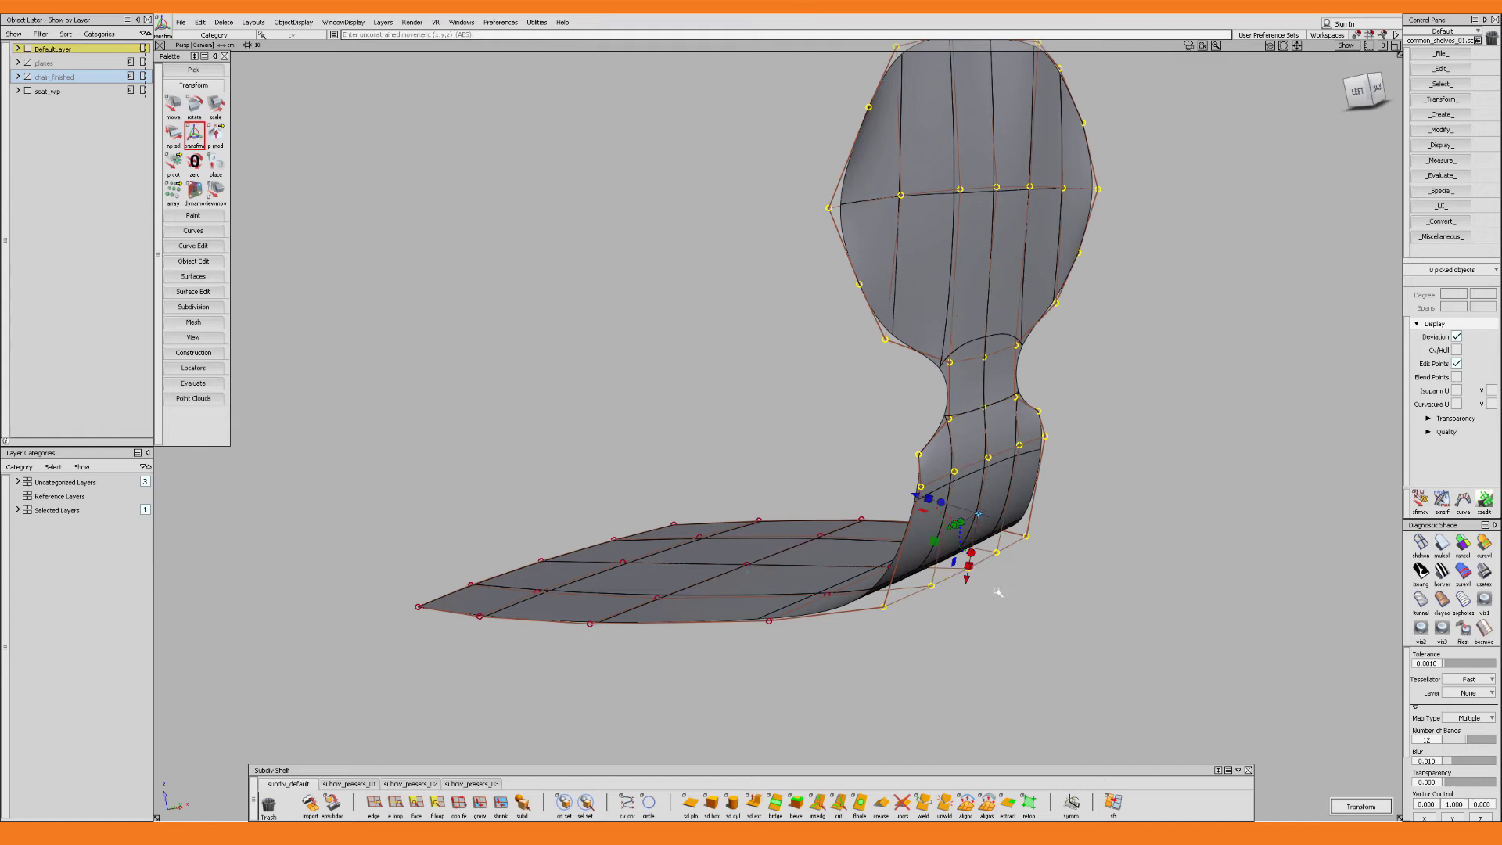
Flatten the backrest vertices into a slanted plane with a non-proportional scale and clear the selection
left_click_drag(998, 593, 583, 463, "alt+shift")
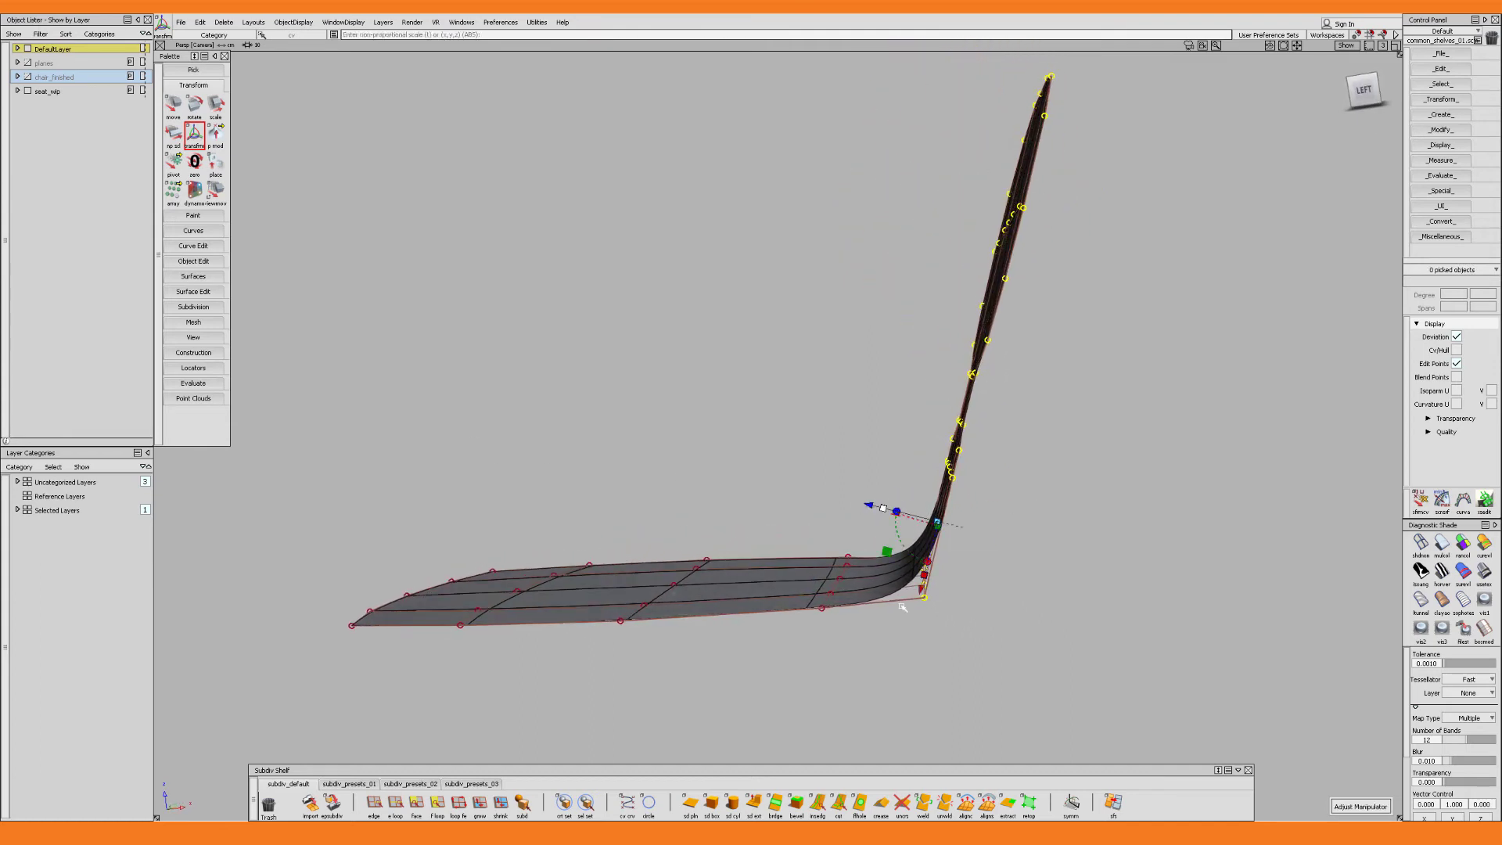
key("shift+alt")
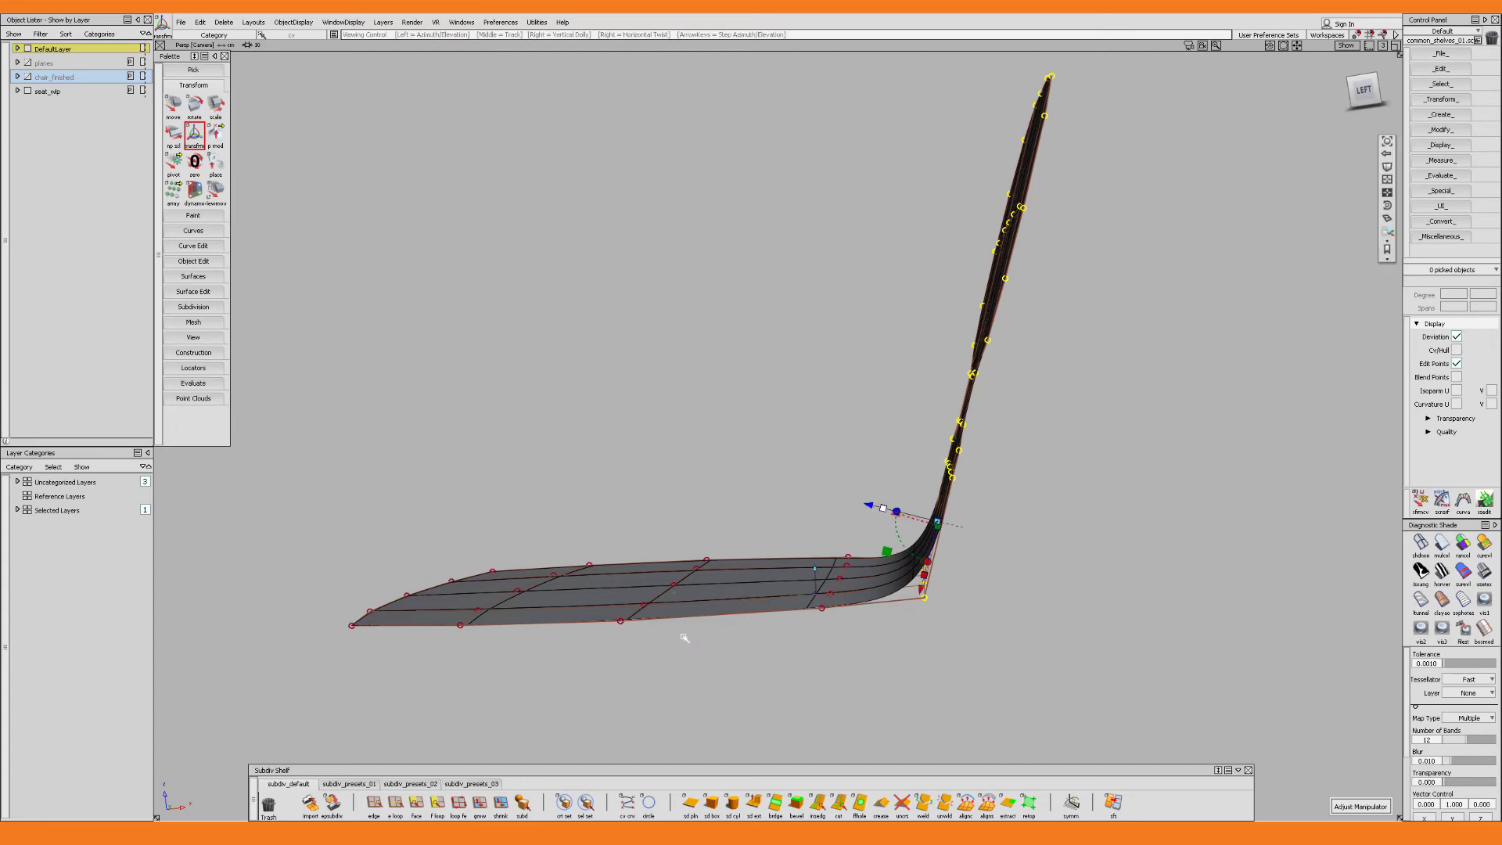
left_click_drag(685, 638, 828, 657, "alt+shift")
left_click_drag(828, 657, 814, 552, "ctrl+shift")
right_click_drag(815, 552, 801, 577, "alt+shift")
left_click_drag(801, 576, 800, 607, "alt+shift")
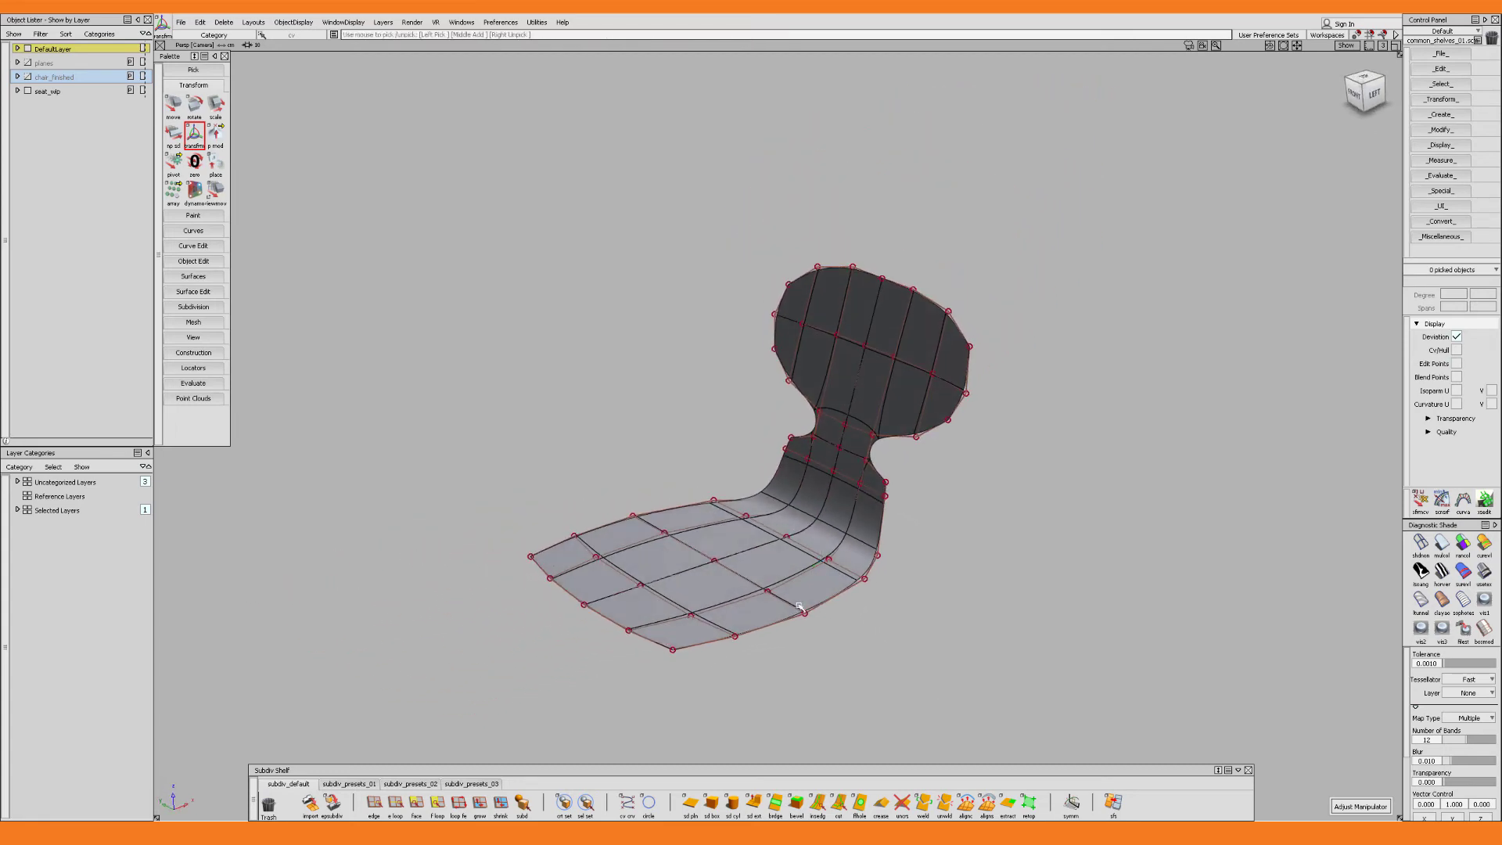
Display the chair_finished layer instead of seat_wip and pick the side-edge vertices at the bend between seat and backrest
key("F5")
left_click(795, 594)
key("F9")
right_click(796, 594)
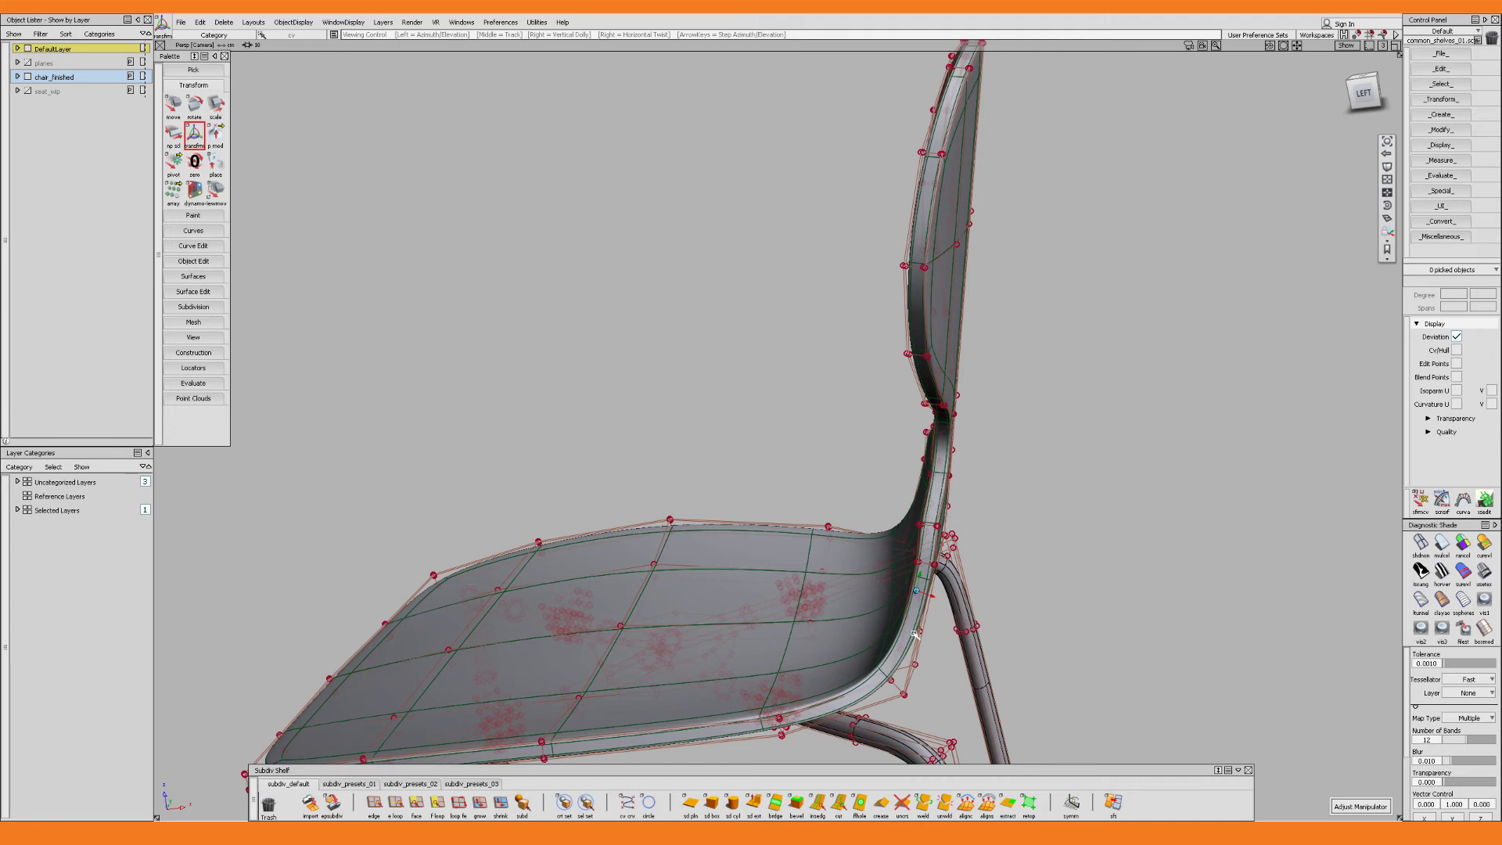
right_click_drag(916, 601, 920, 574, "alt+shift")
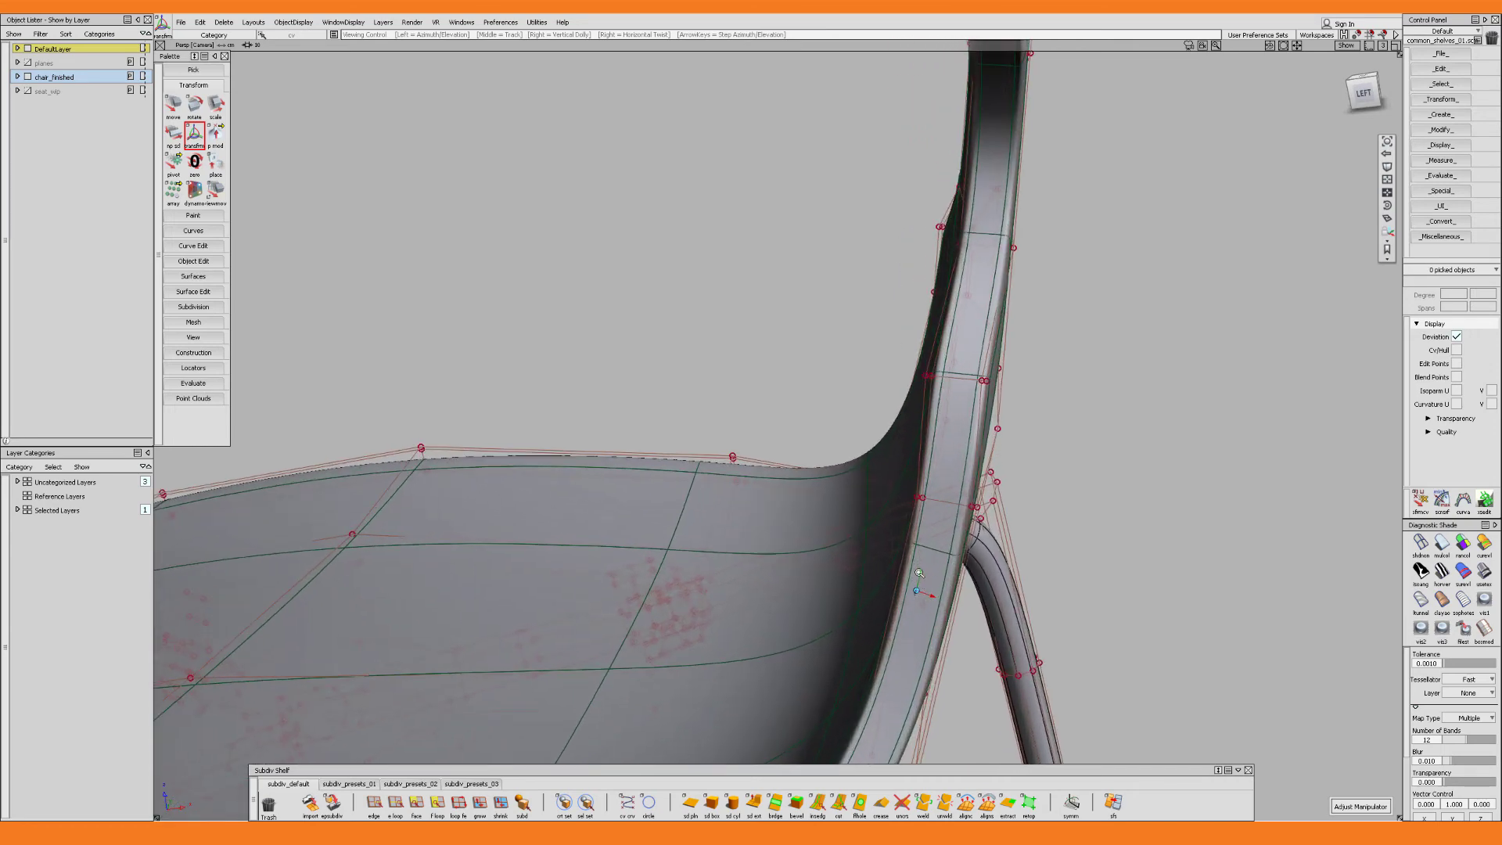
left_click_drag(933, 489, 913, 519)
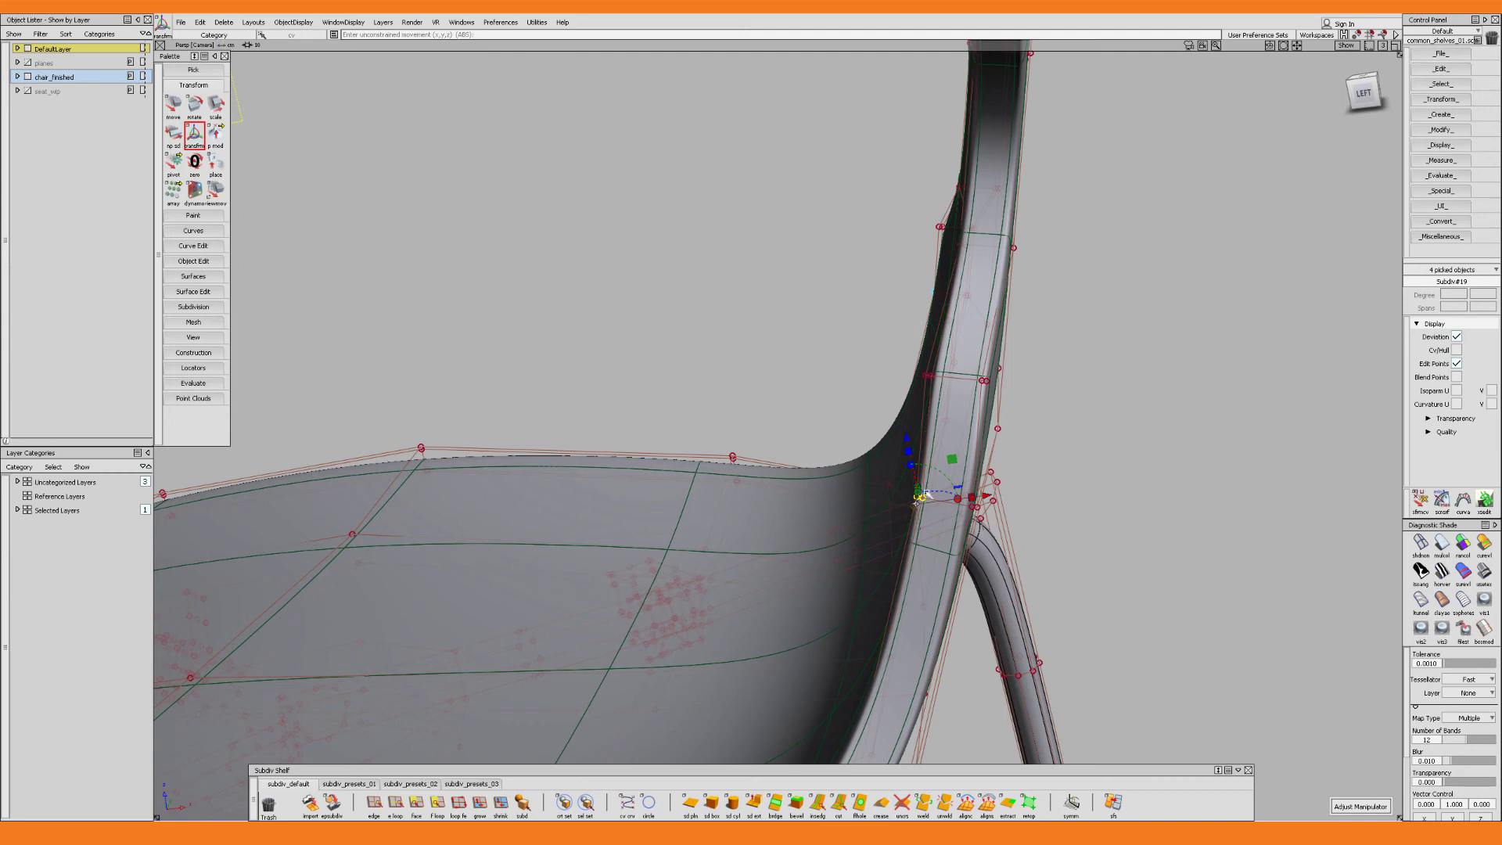
left_click_drag(860, 532, 1035, 543, "alt+shift")
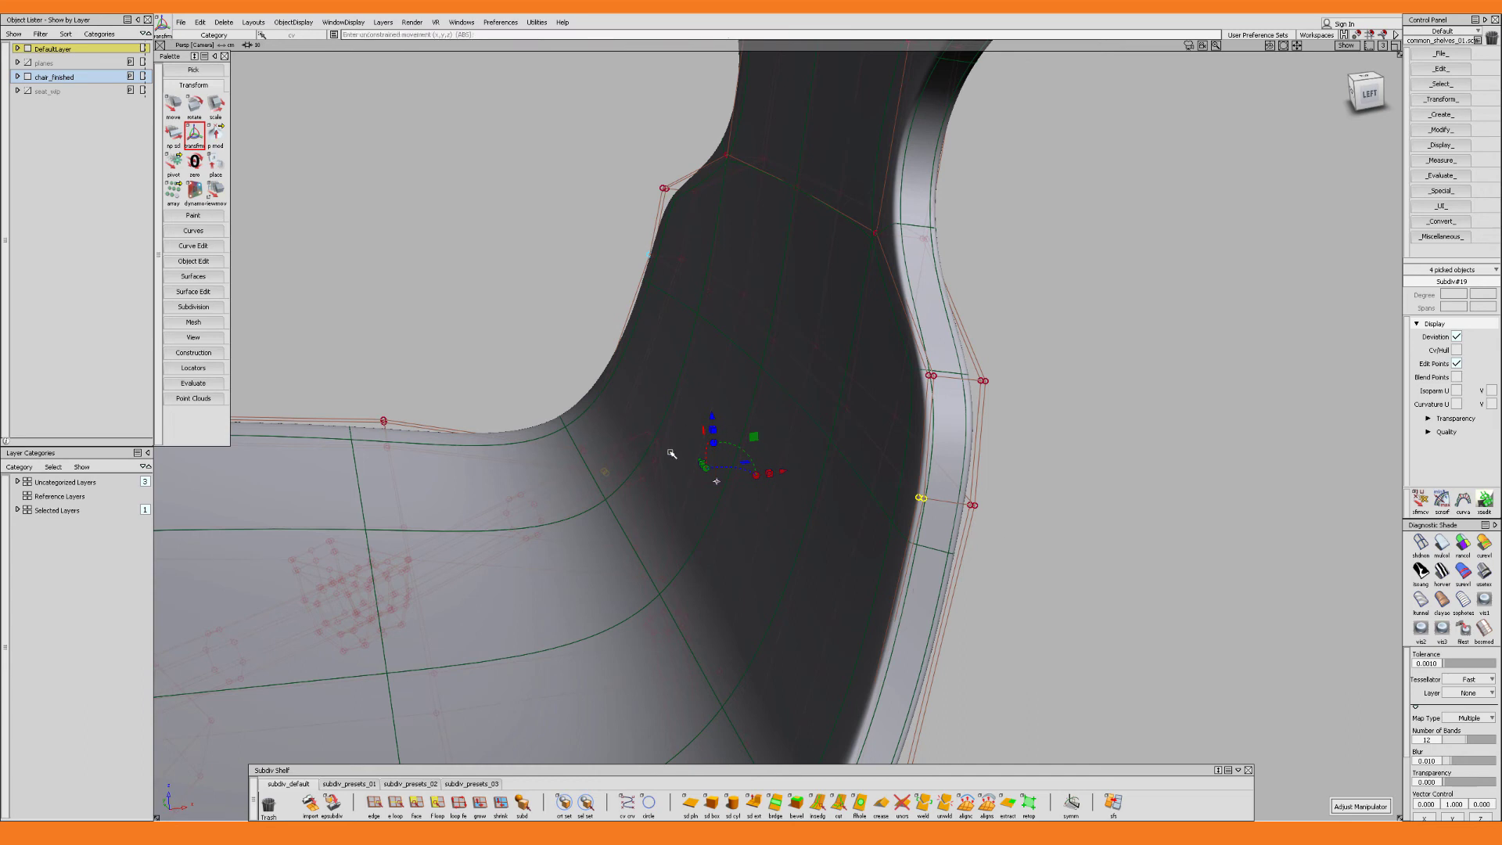
left_click_drag(779, 531, 815, 533, "alt+shift")
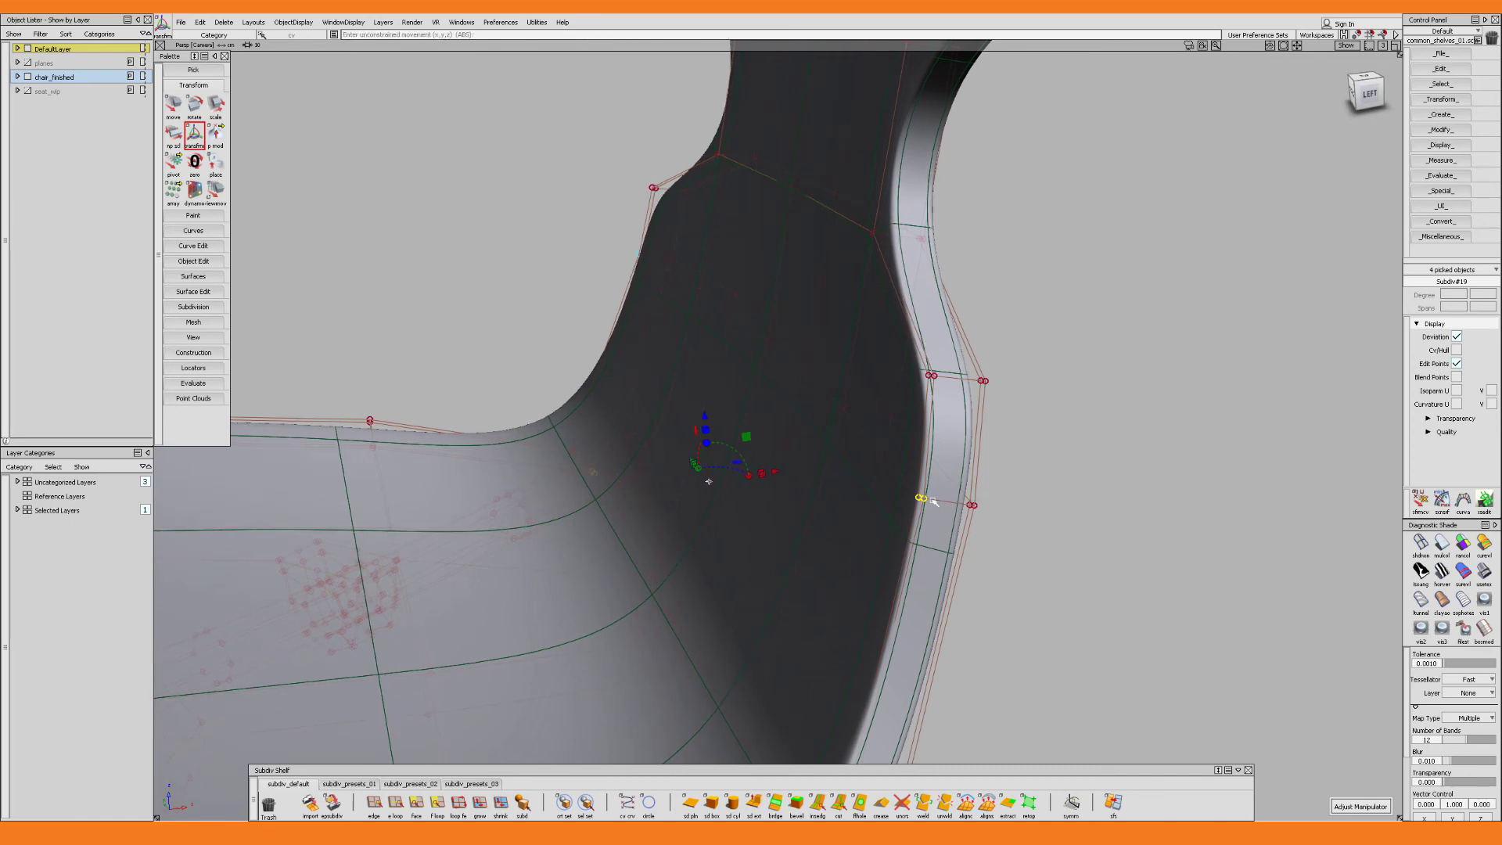
left_click_drag(941, 492, 918, 523)
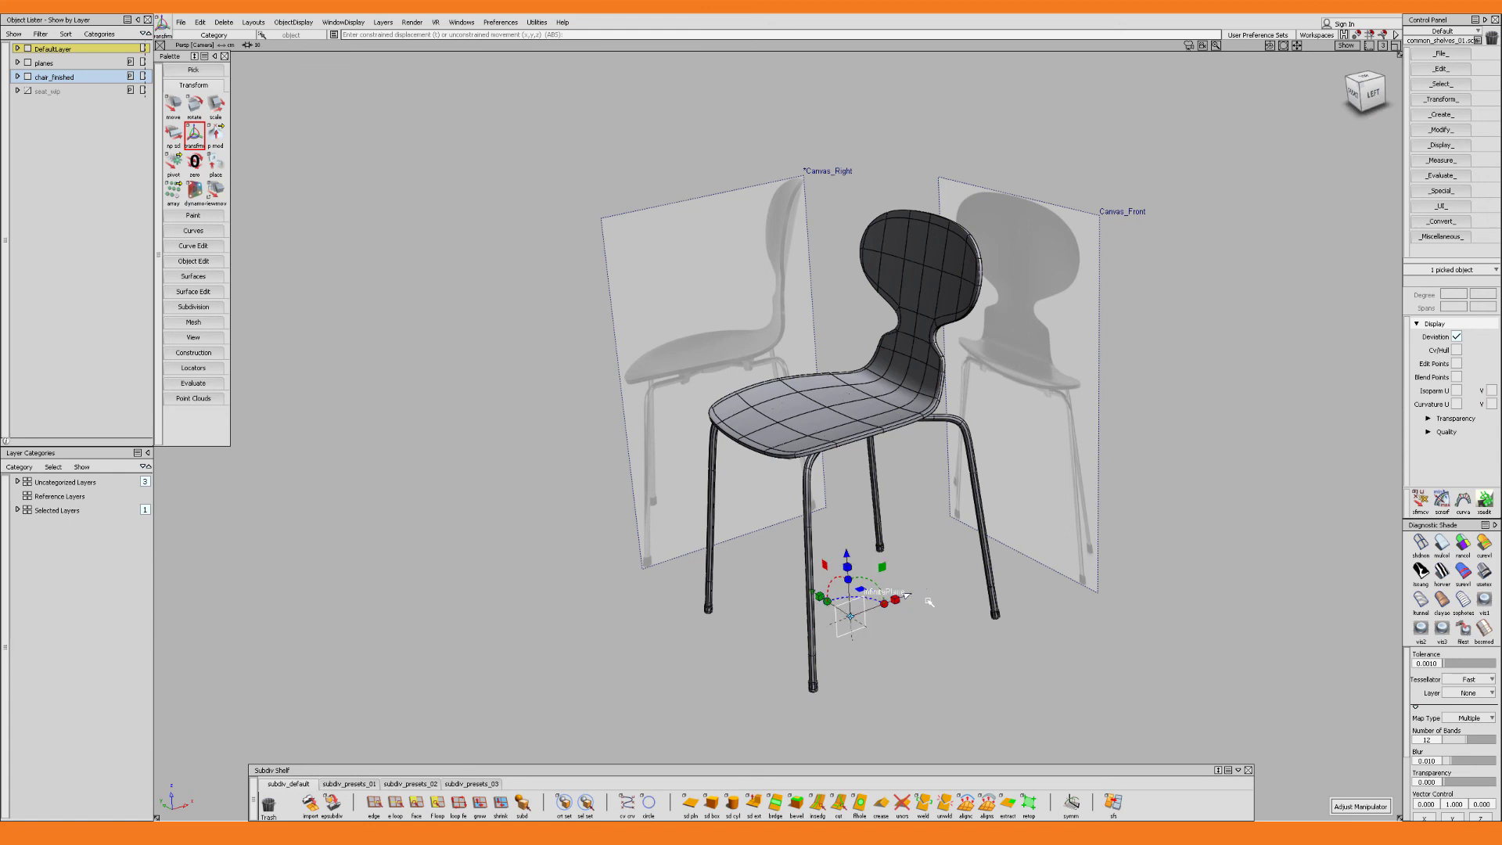
Select the Canvas_Front and Canvas_Right planes and try moving them together with the manipulator's planar handle
left_click_drag(995, 523, 1034, 586)
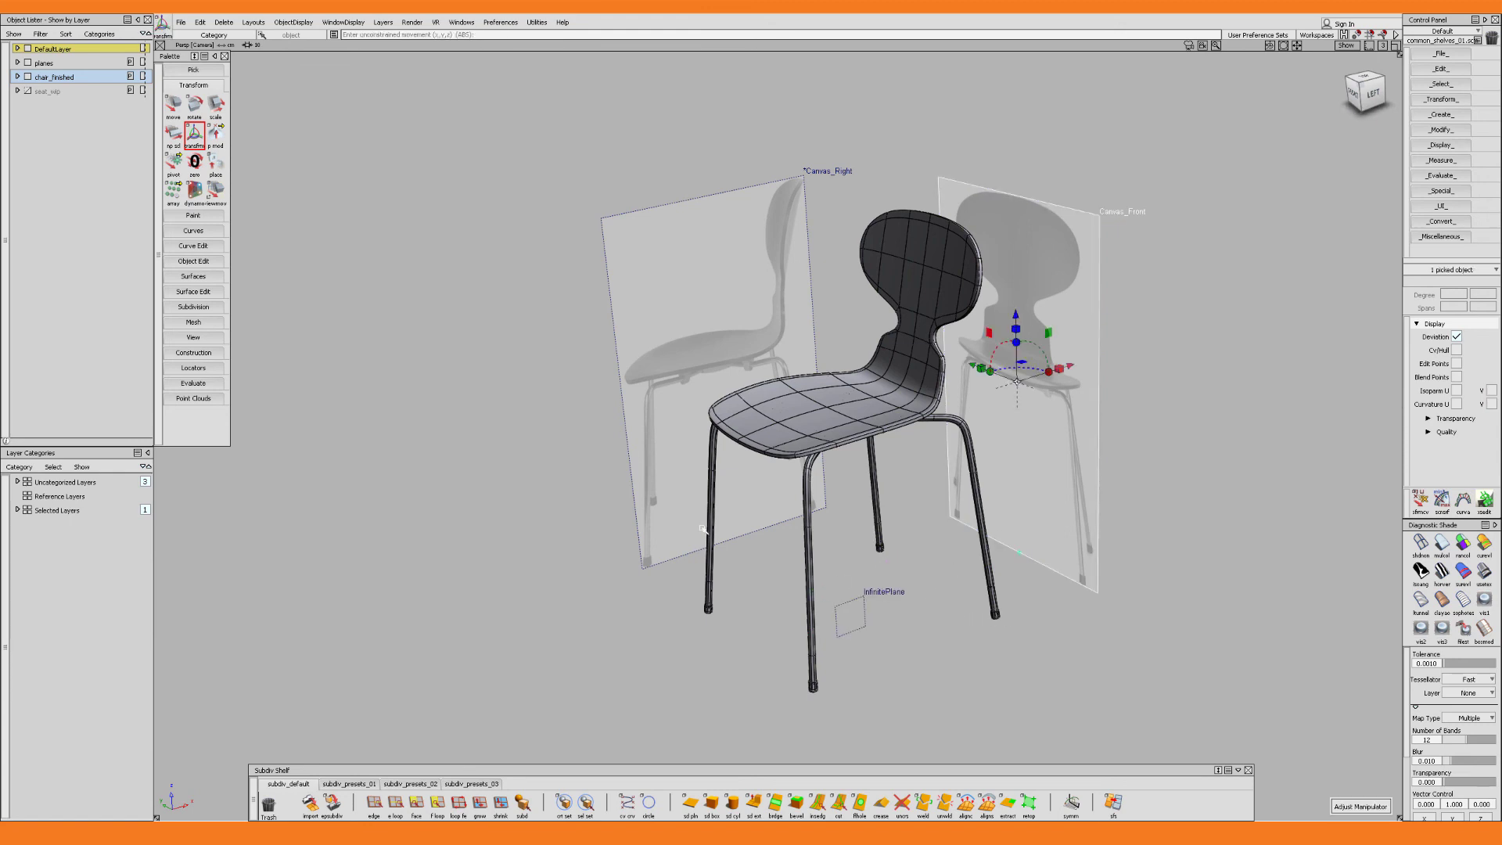
left_click_drag(724, 519, 745, 574)
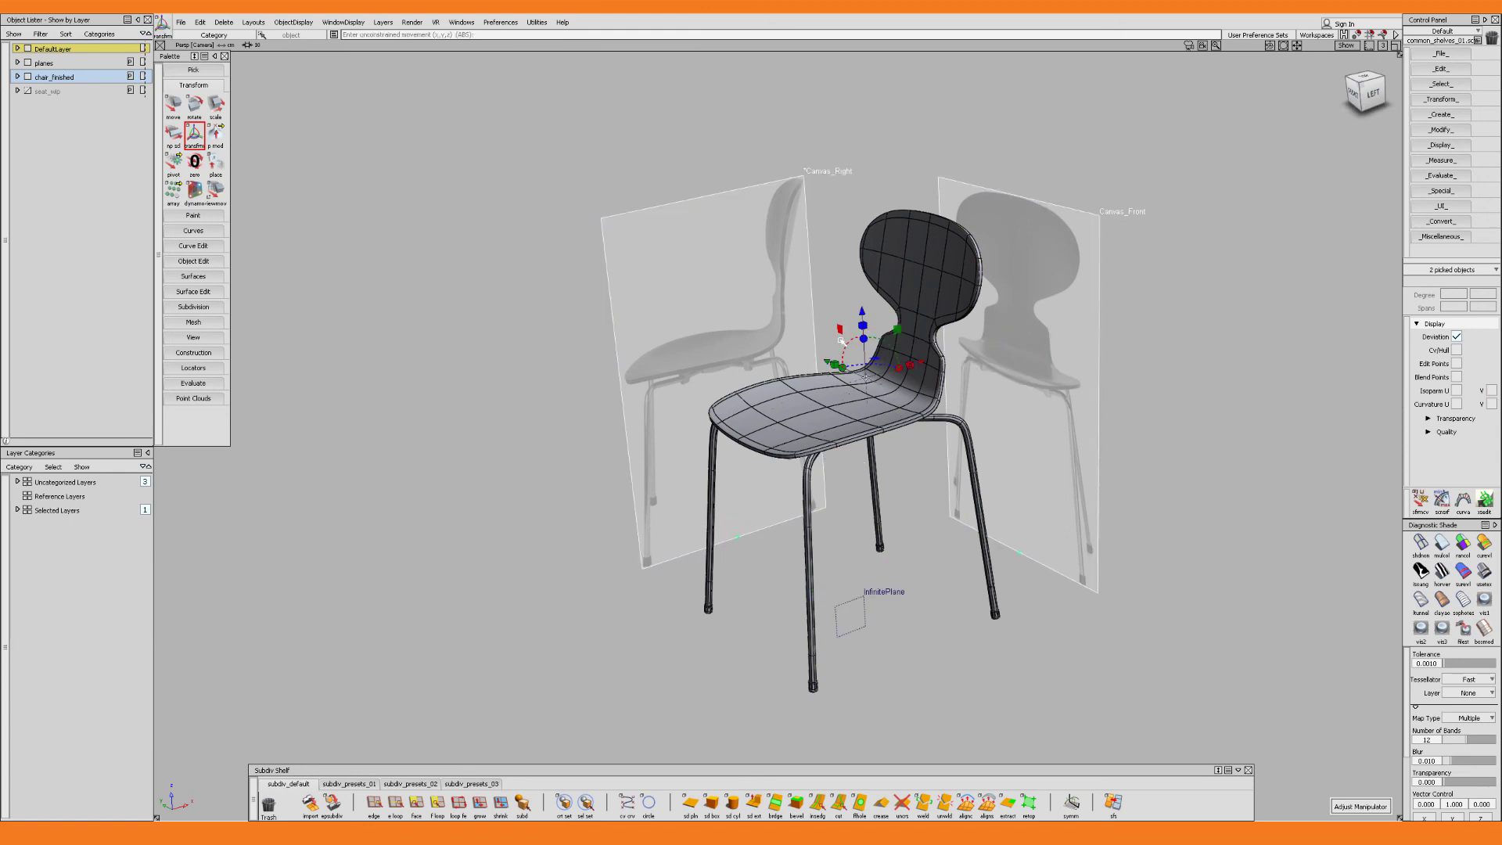
mouse_move(840, 330)
left_mouse_down()
mouse_move(812, 292)
mouse_move(856, 301)
mouse_move(784, 427)
mouse_move(835, 311)
left_mouse_up()
Restart Universal Transform in Pivot mode on both canvas planes, try moving them along a local axis and undo the move
double_click(194, 134)
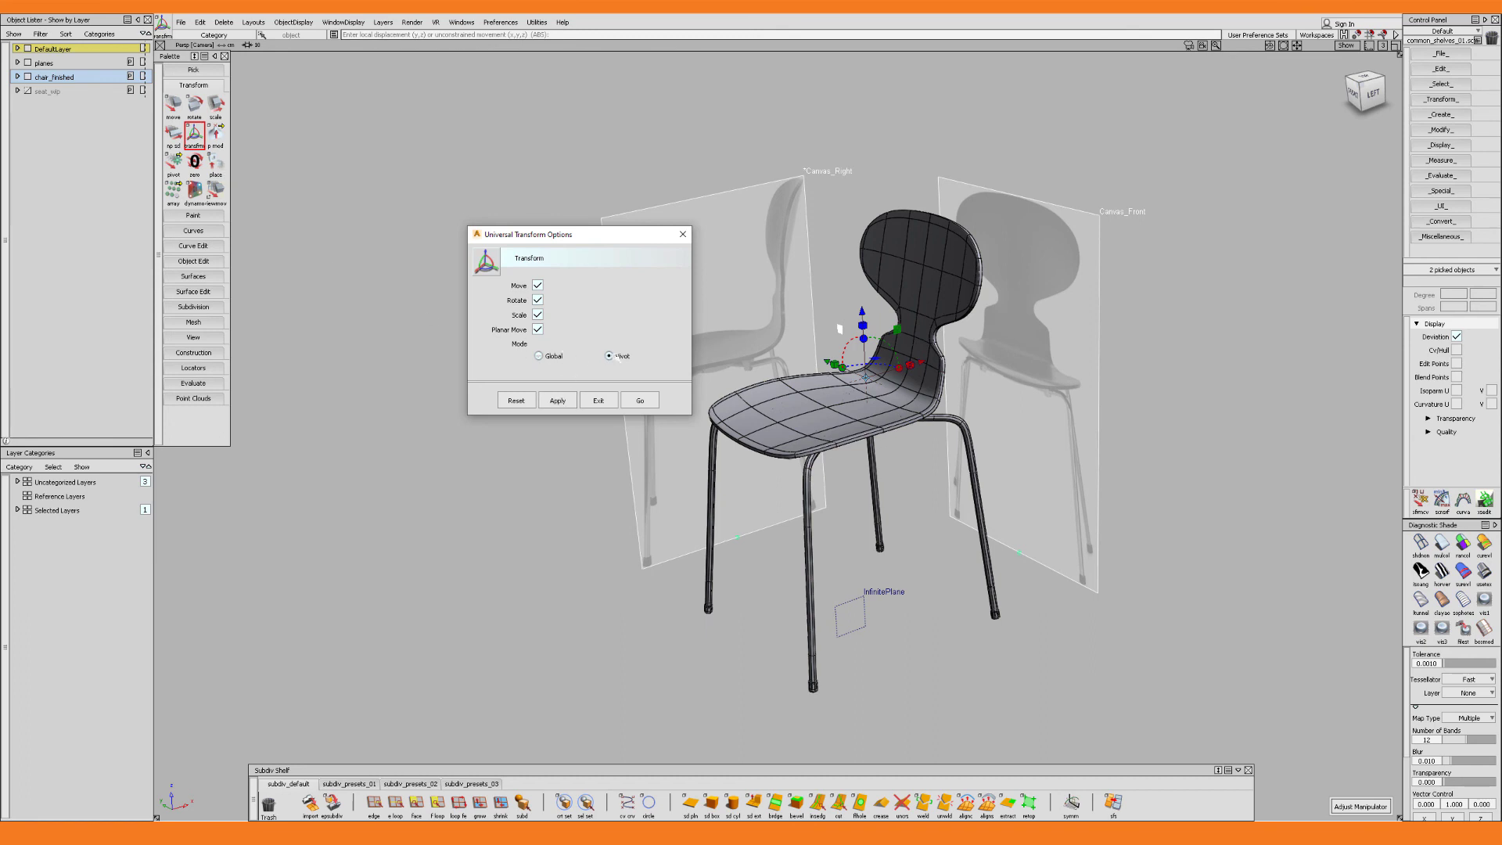
left_click(648, 400)
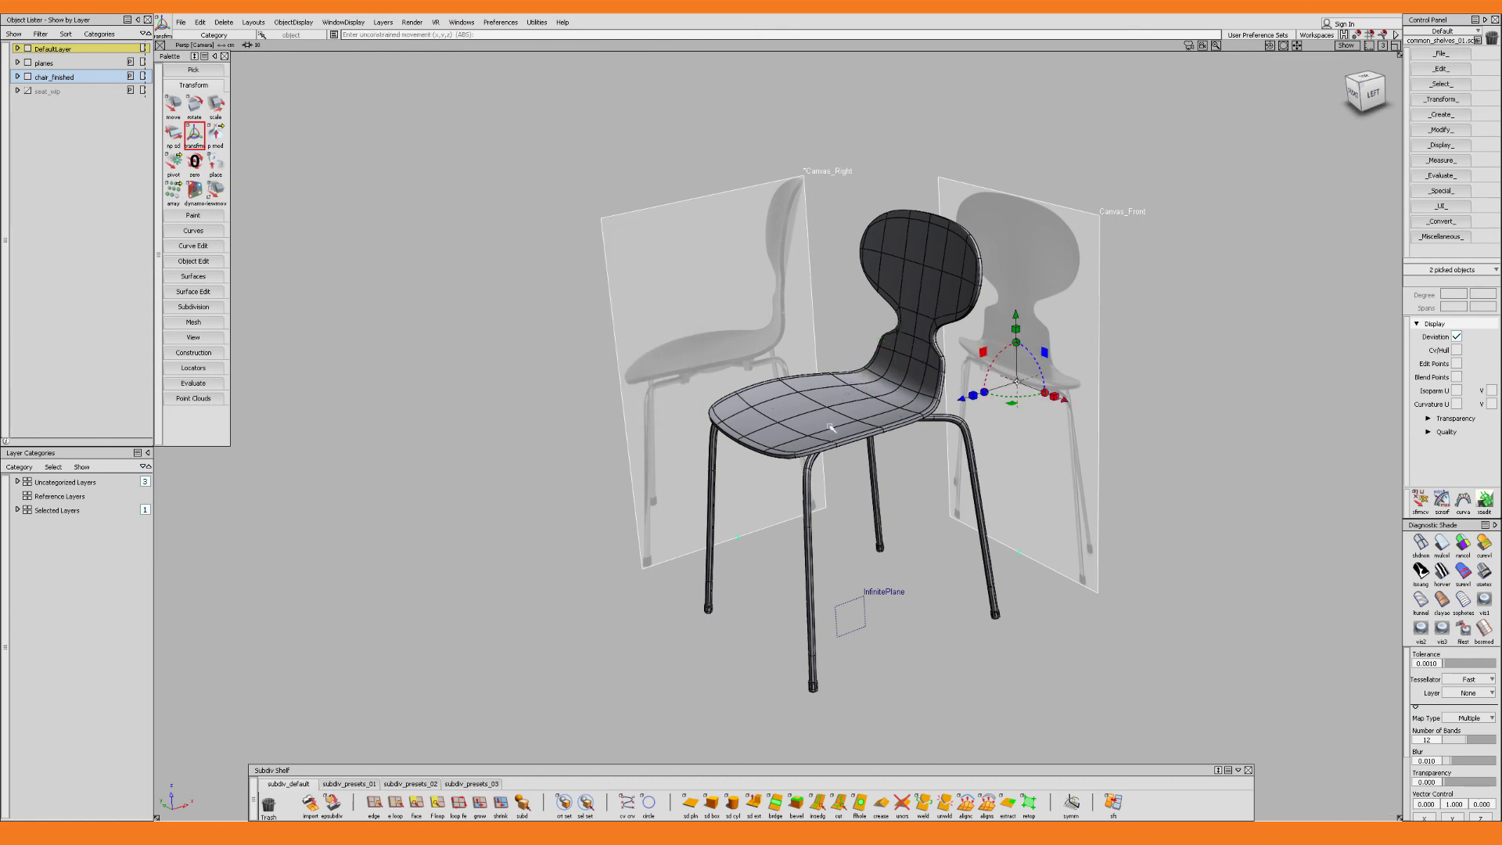
left_click_drag(1063, 399, 1073, 403)
key("ctrl+z")
Pick the infinite plane under Universal Transform in Pivot mode, then deselect it
left_click_drag(893, 579, 930, 585)
key("ctrl+z")
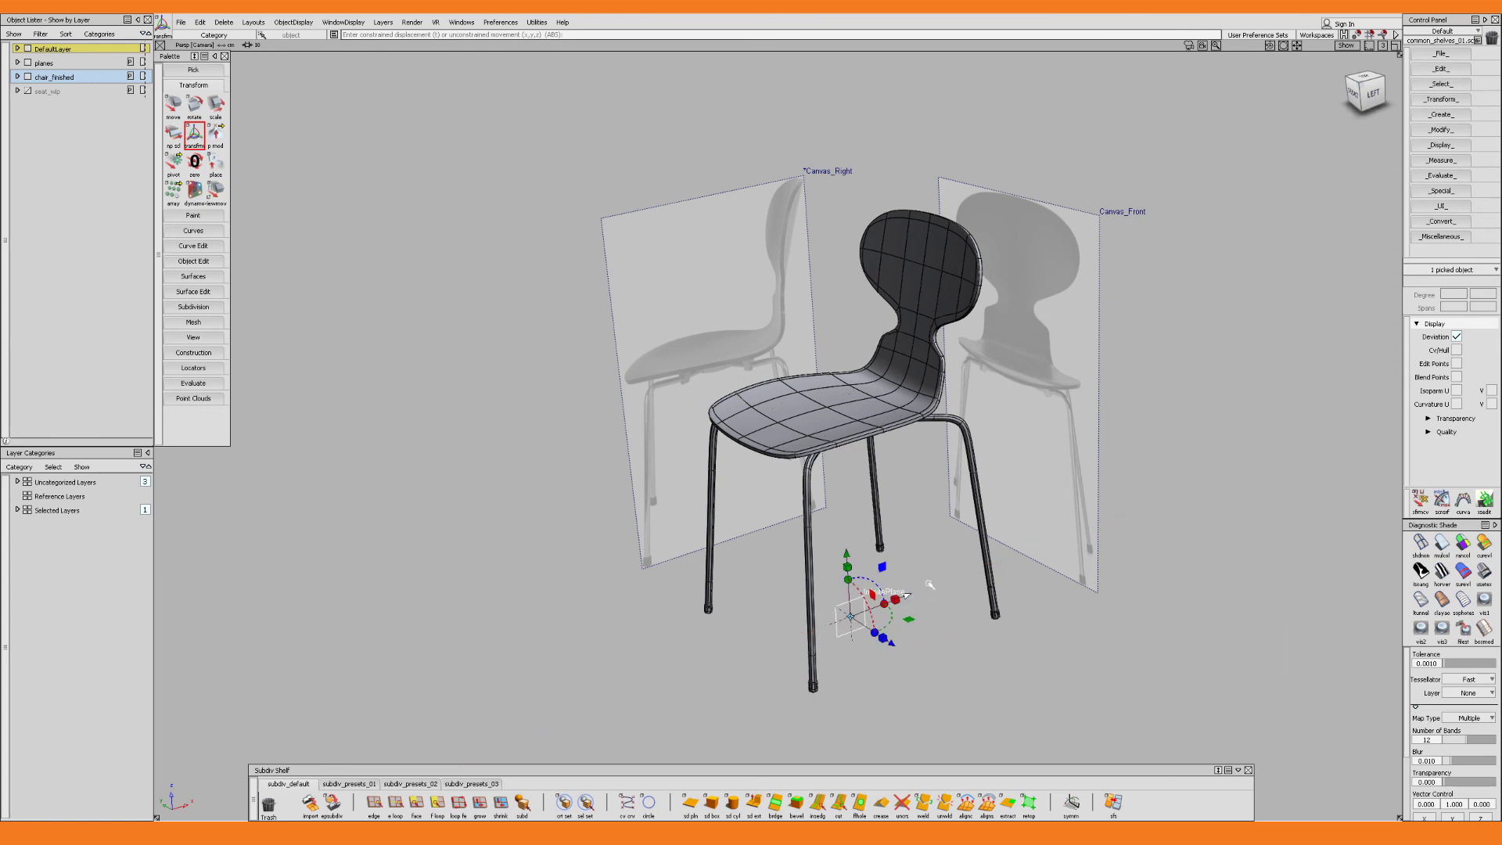
left_click(929, 584)
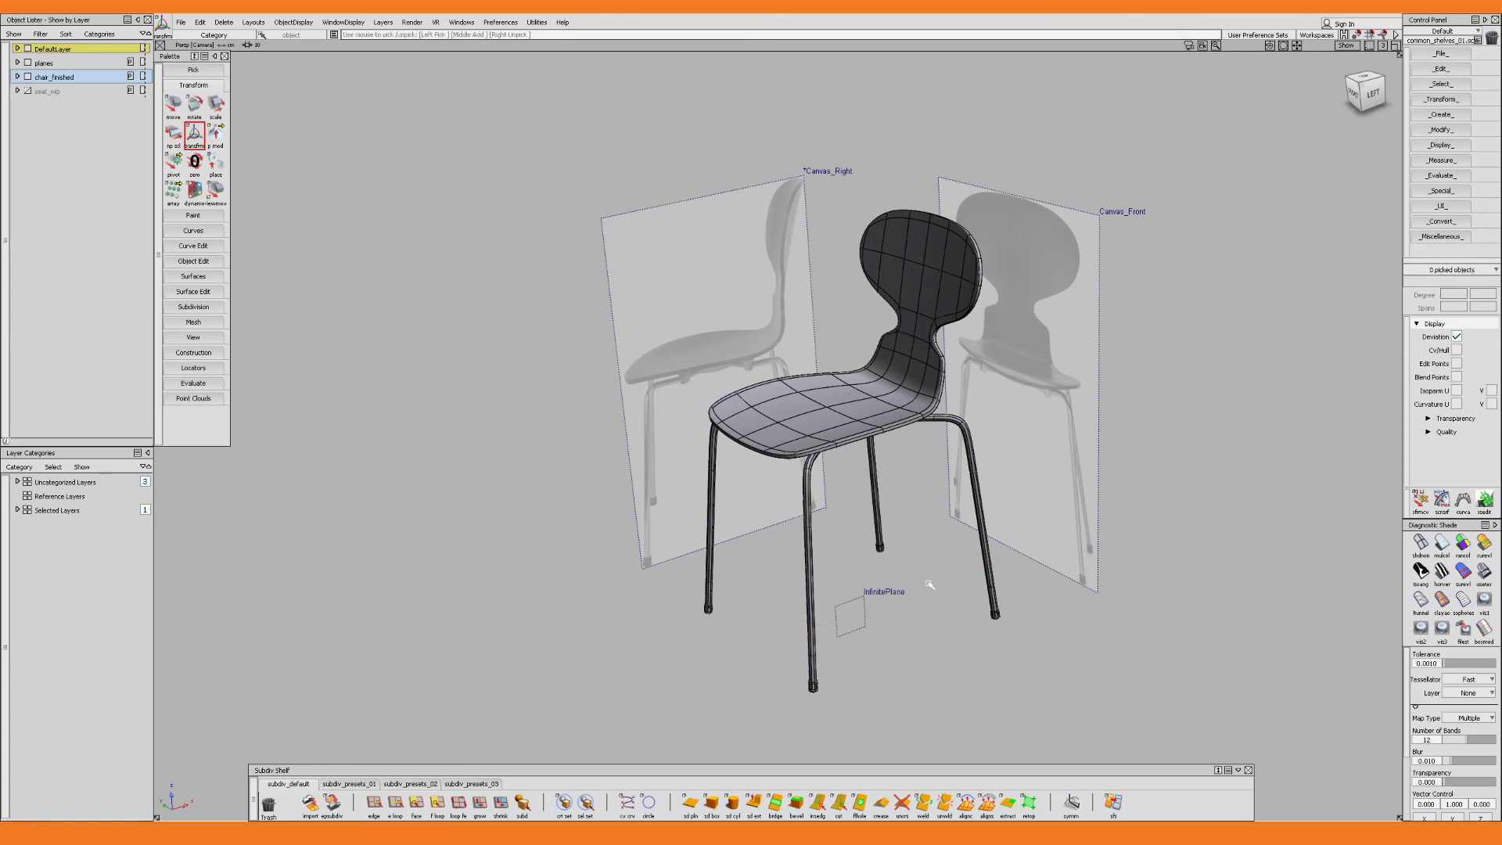